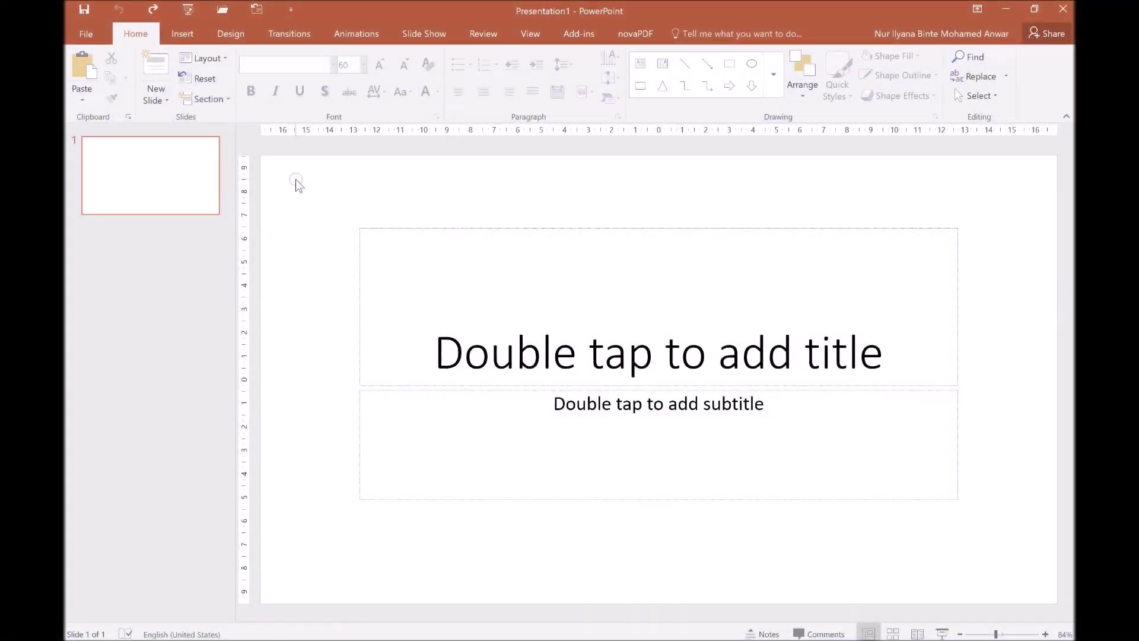
Delete the title and subtitle placeholders from the first slide.
{"action": "mouse_move", "coordinate": [296, 179]}
{"action": "left_mouse_down"}
{"action": "mouse_move", "coordinate": [962, 600]}
{"action": "mouse_move", "coordinate": [1023, 592]}
{"action": "left_mouse_up"}
{"action": "key", "text": "Delete"}
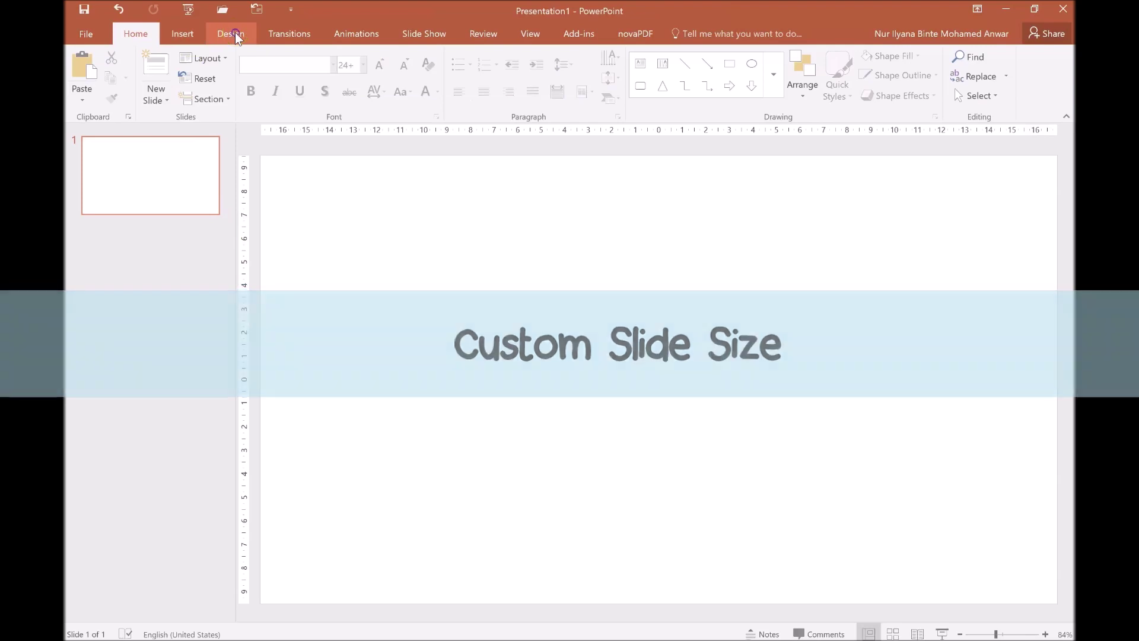
Set a custom slide size of 30 cm width by 30 cm height, choosing Maximize.
{"action": "left_click", "coordinate": [230, 33]}
{"action": "left_click", "coordinate": [968, 87]}
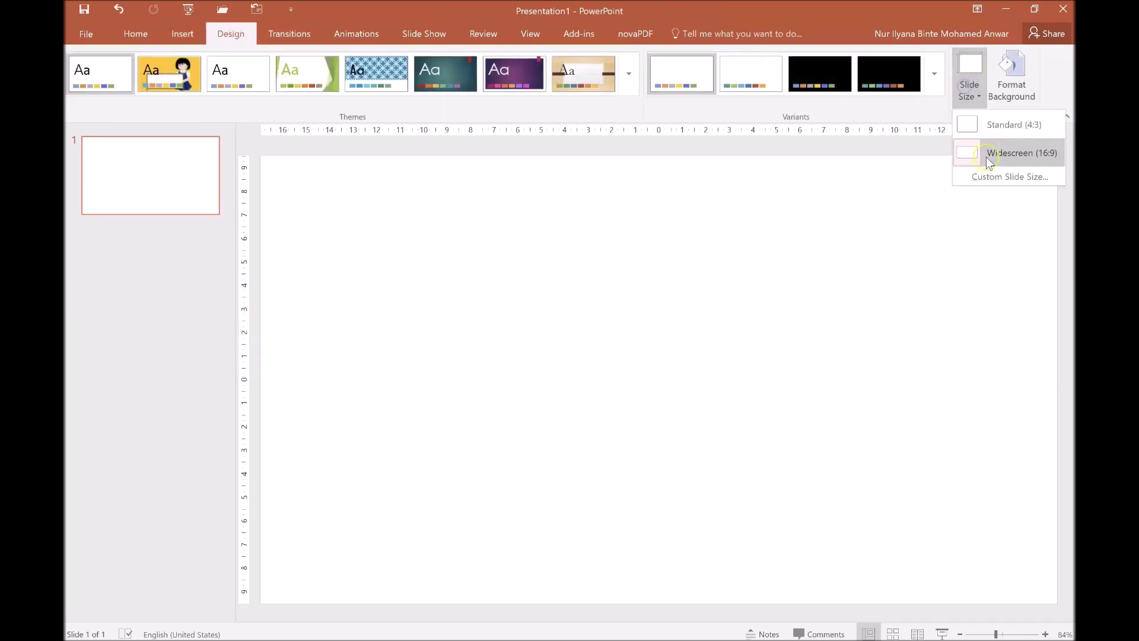
{"action": "left_click", "coordinate": [994, 177]}
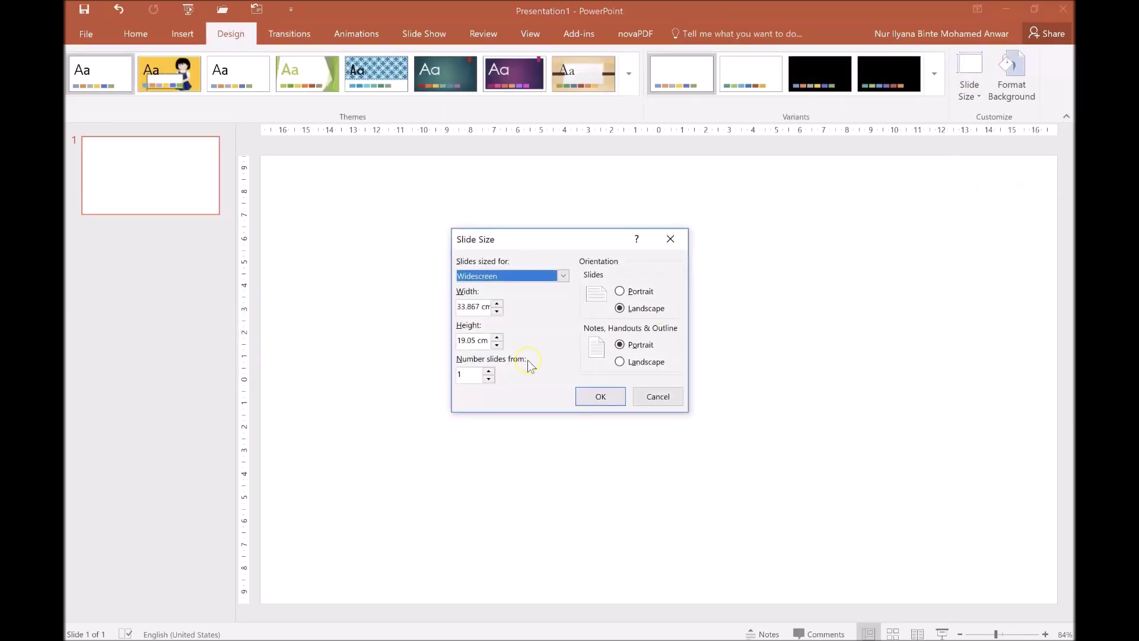
{"action": "left_click_drag", "start_coordinate": [476, 305], "coordinate": [446, 312]}
{"action": "type", "text": "30"}
{"action": "left_click_drag", "start_coordinate": [475, 340], "coordinate": [445, 339]}
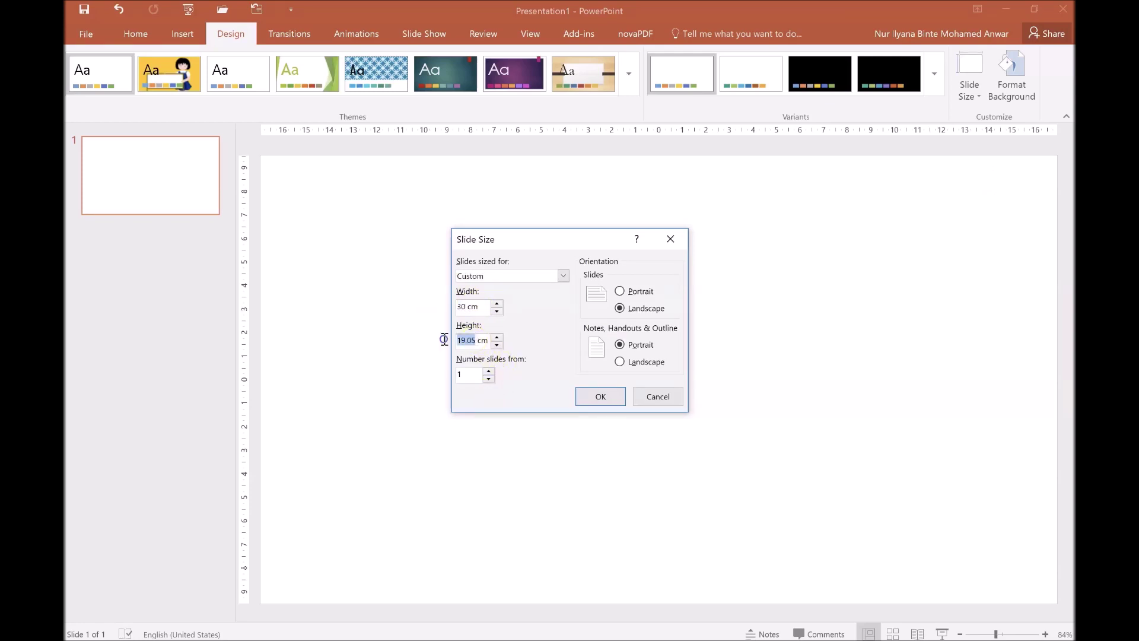
{"action": "type", "text": "30"}
{"action": "left_click", "coordinate": [594, 396]}
{"action": "left_click", "coordinate": [598, 421]}
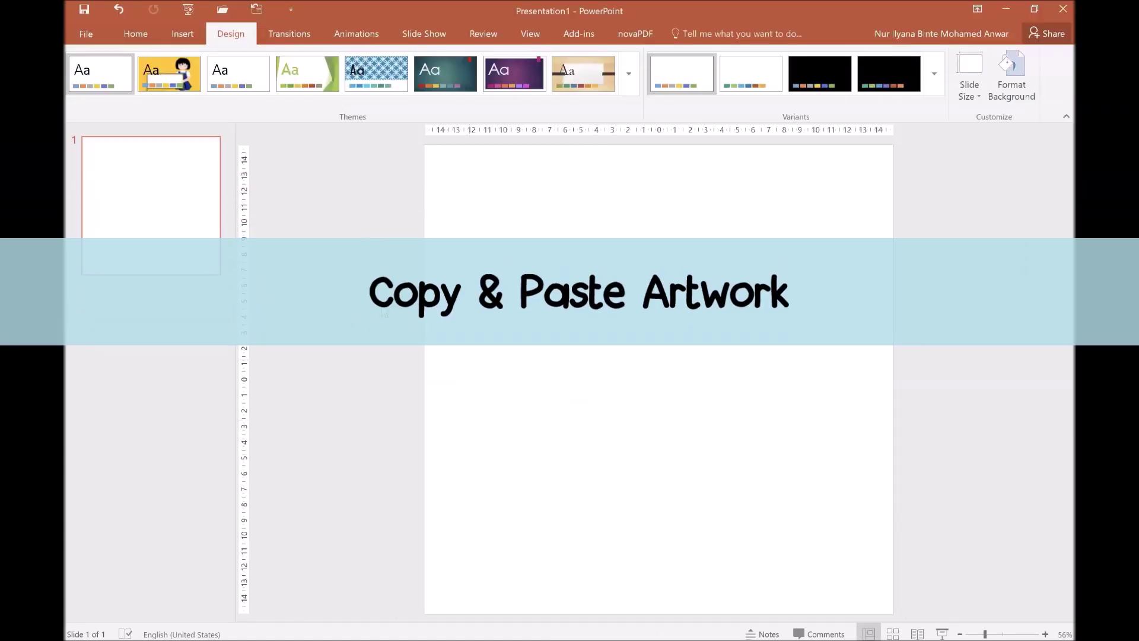
Open the Art Club 2020 presentation from the recent files list.
{"action": "left_click", "coordinate": [86, 34]}
{"action": "left_click", "coordinate": [104, 120]}
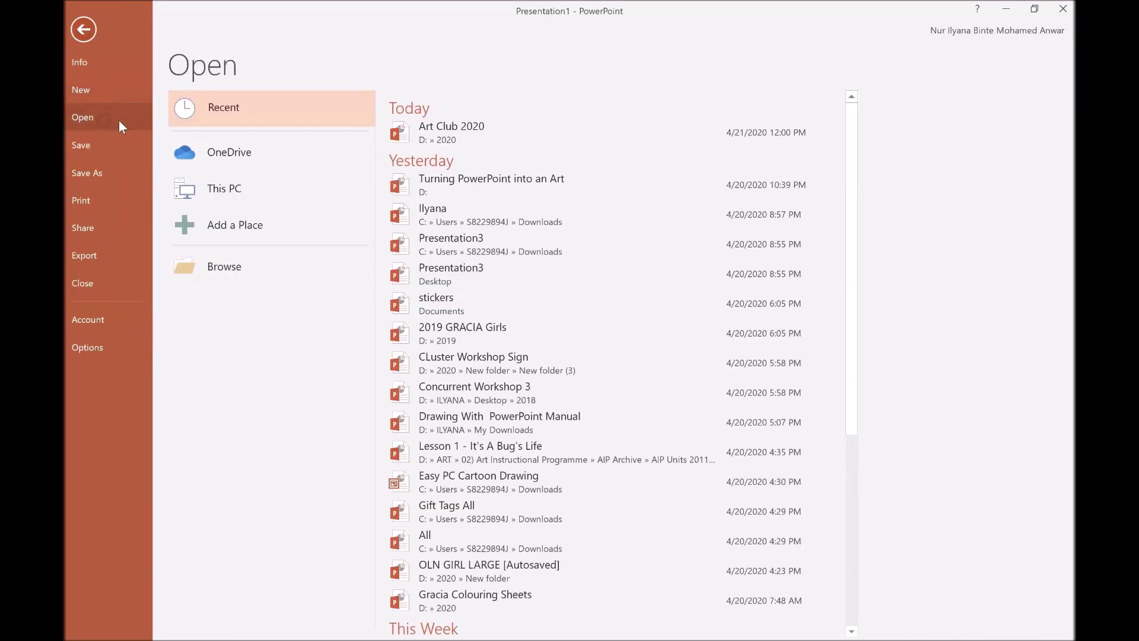
{"action": "left_click", "coordinate": [446, 126]}
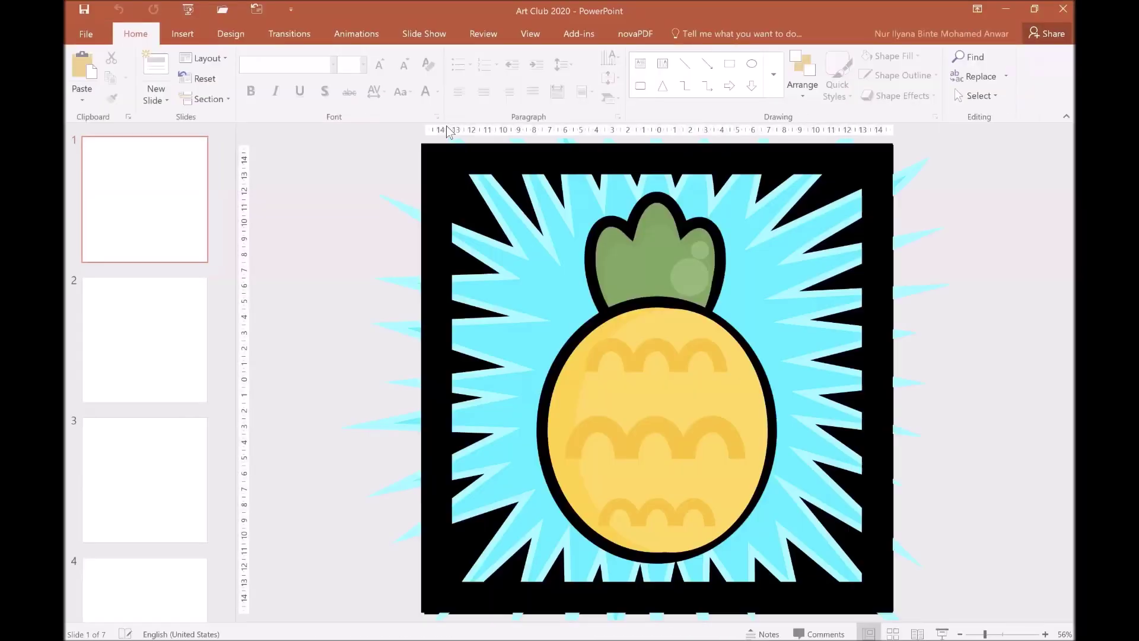
Copy the grey cat picture from slide 6 and return to Presentation1.
{"action": "scroll", "coordinate": [166, 380], "scroll_direction": "down", "scroll_amount": 2}
{"action": "scroll", "coordinate": [166, 380], "scroll_direction": "down", "scroll_amount": 5}
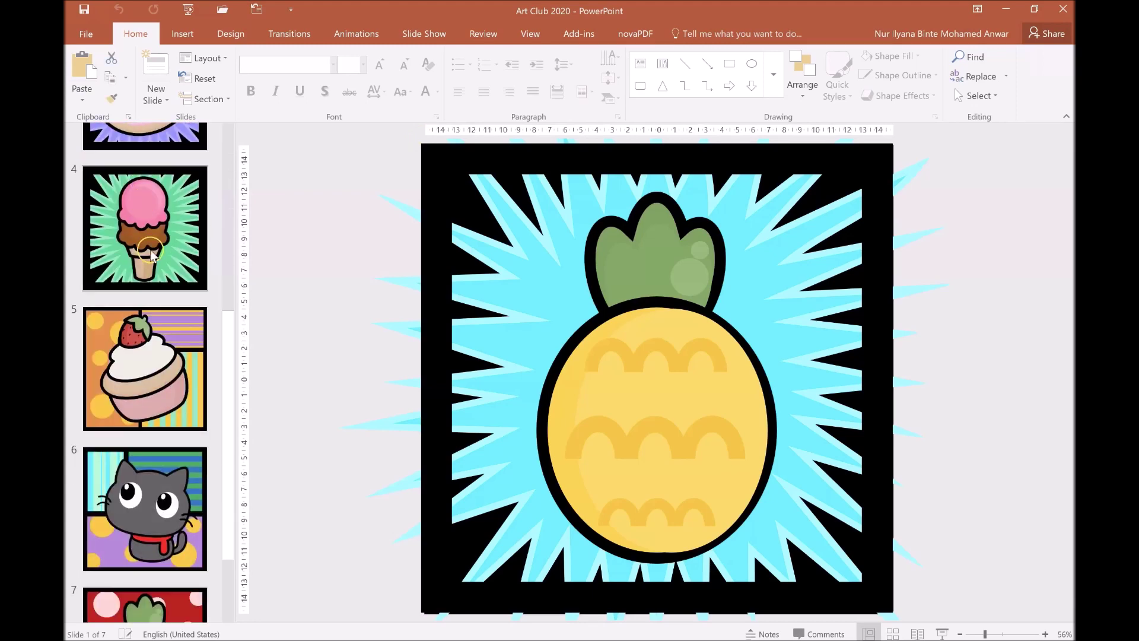
{"action": "scroll", "coordinate": [166, 380], "scroll_direction": "down", "scroll_amount": 2}
{"action": "left_click", "coordinate": [166, 380]}
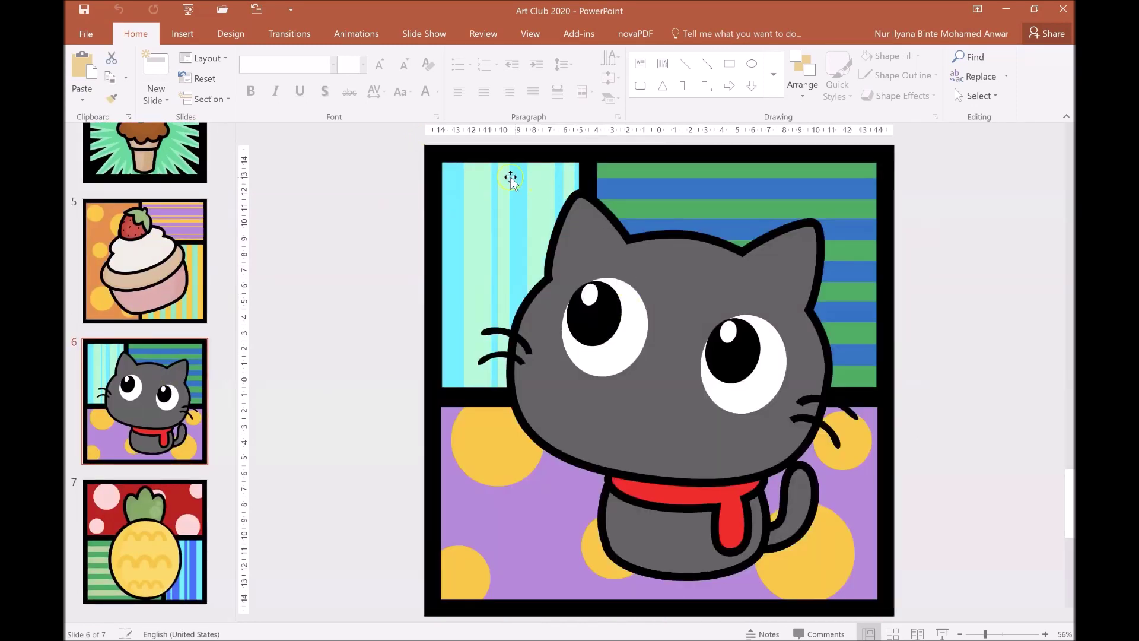
{"action": "left_click", "coordinate": [595, 244]}
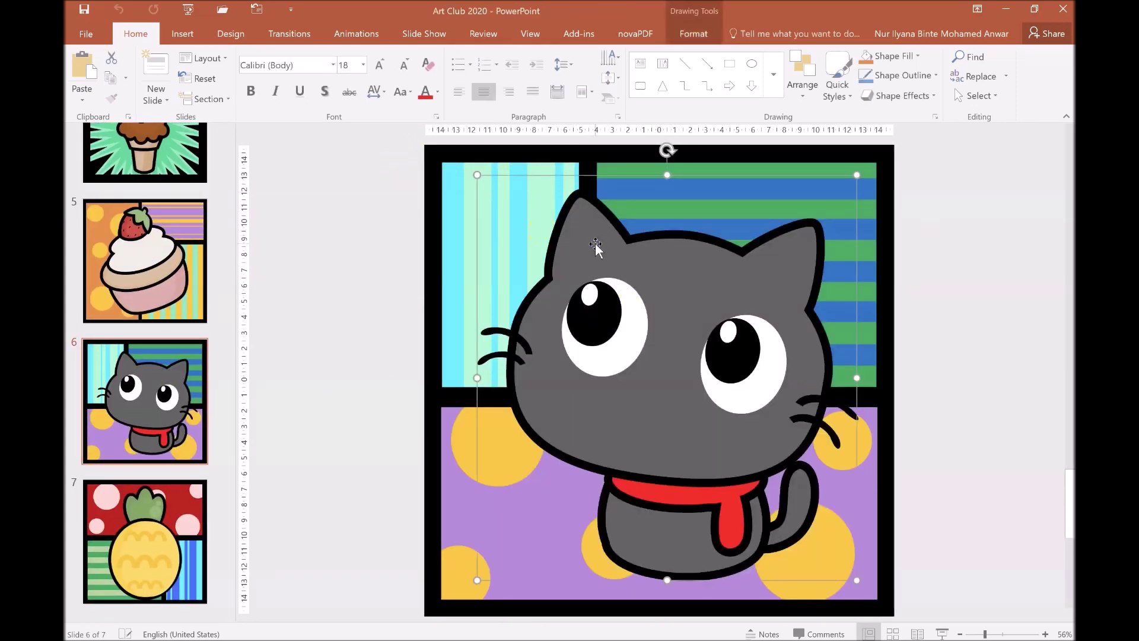
{"action": "left_click", "coordinate": [112, 80]}
{"action": "left_click", "coordinate": [261, 587]}
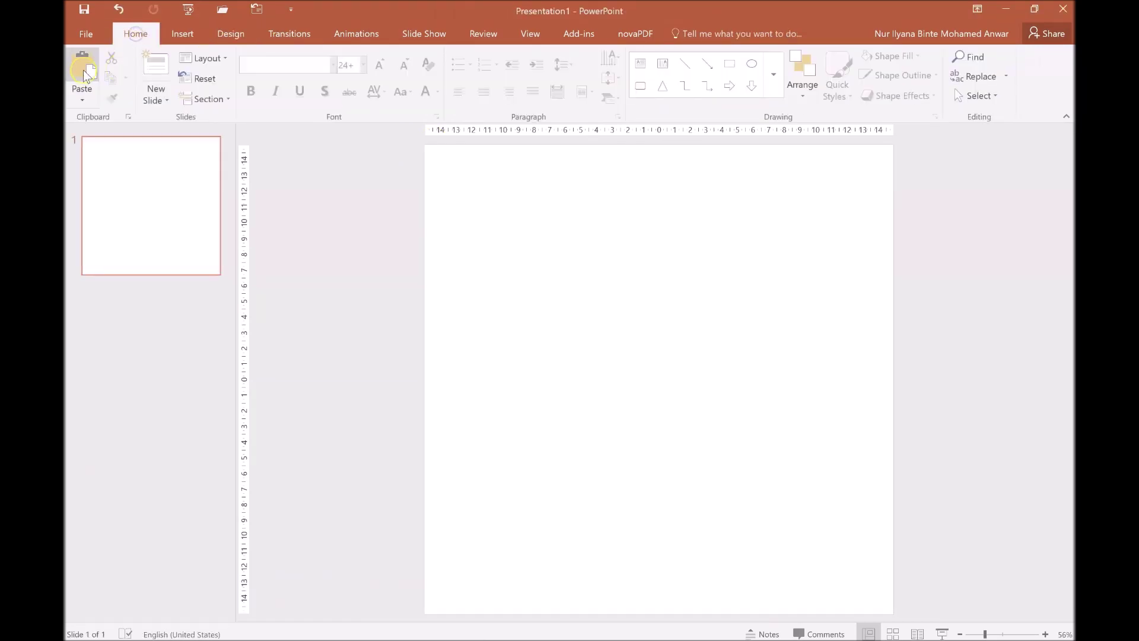
Paste the cat onto the square slide and enlarge it to fill the slide.
{"action": "left_click", "coordinate": [85, 71]}
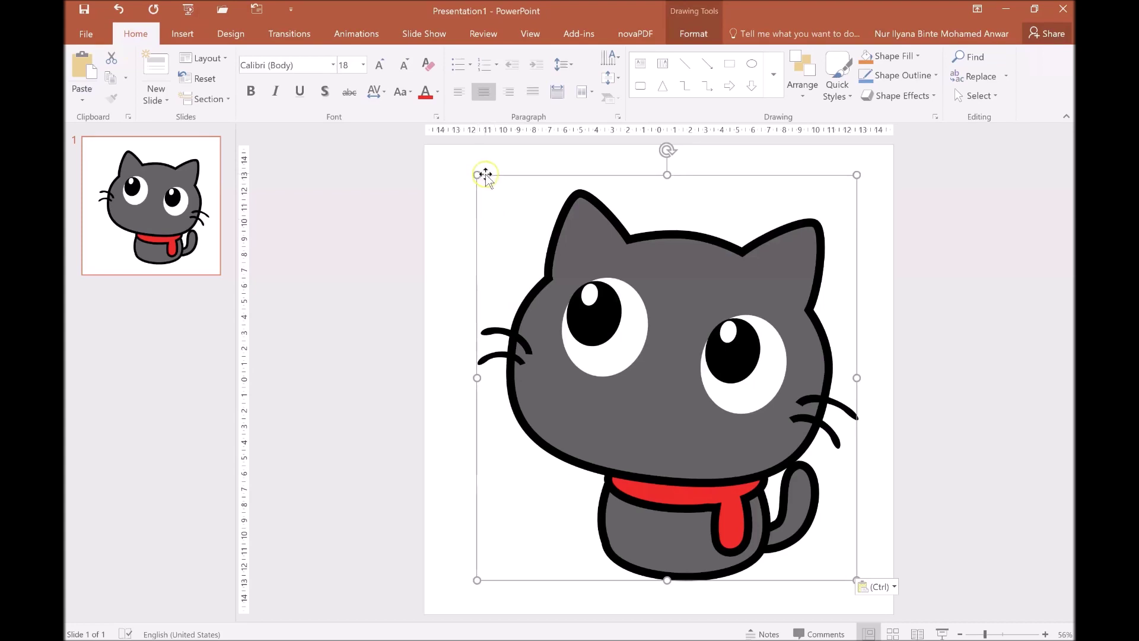
{"action": "left_click_drag", "start_coordinate": [480, 174], "coordinate": [450, 160]}
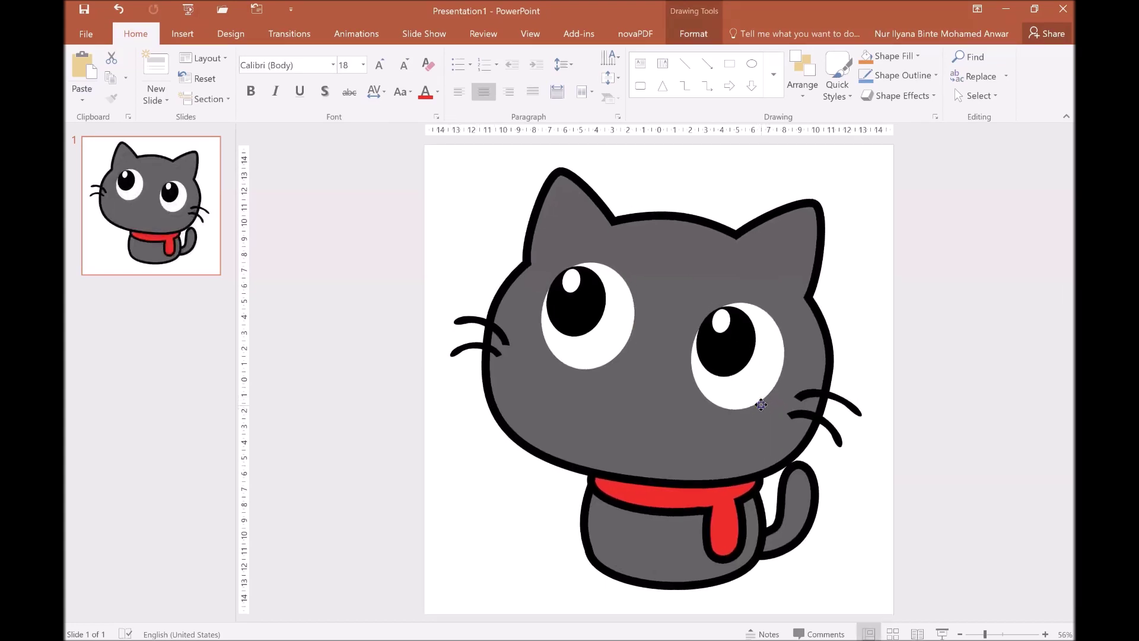
{"action": "left_click_drag", "start_coordinate": [854, 582], "coordinate": [872, 589]}
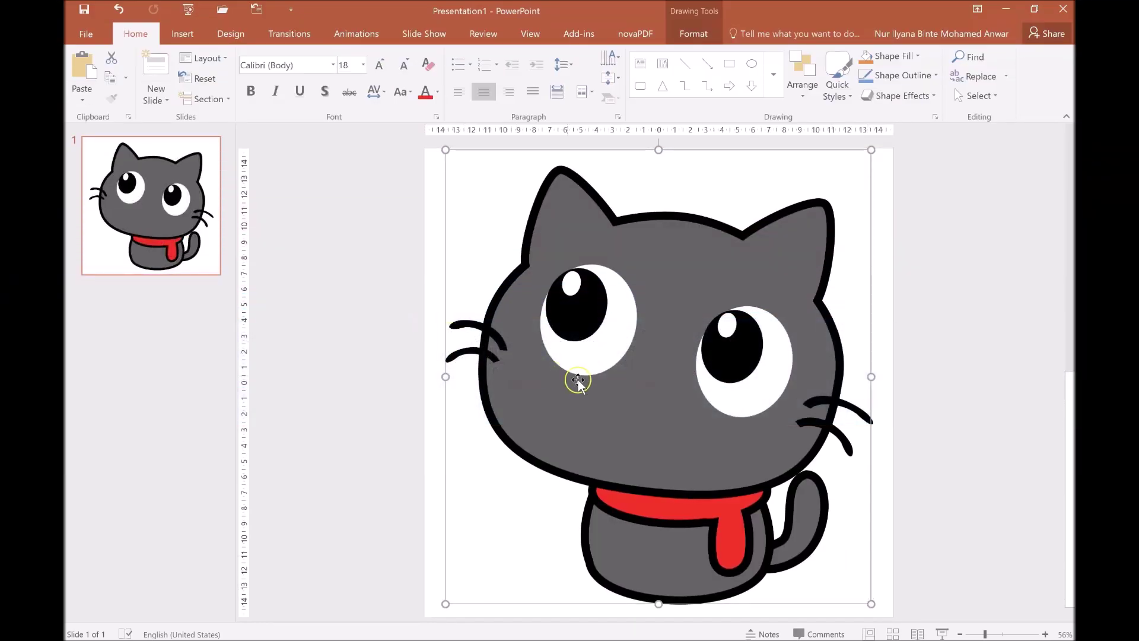
Ungroup the pasted cat into separate shapes.
{"action": "right_click", "coordinate": [580, 379]}
{"action": "mouse_move", "coordinate": [614, 464]}
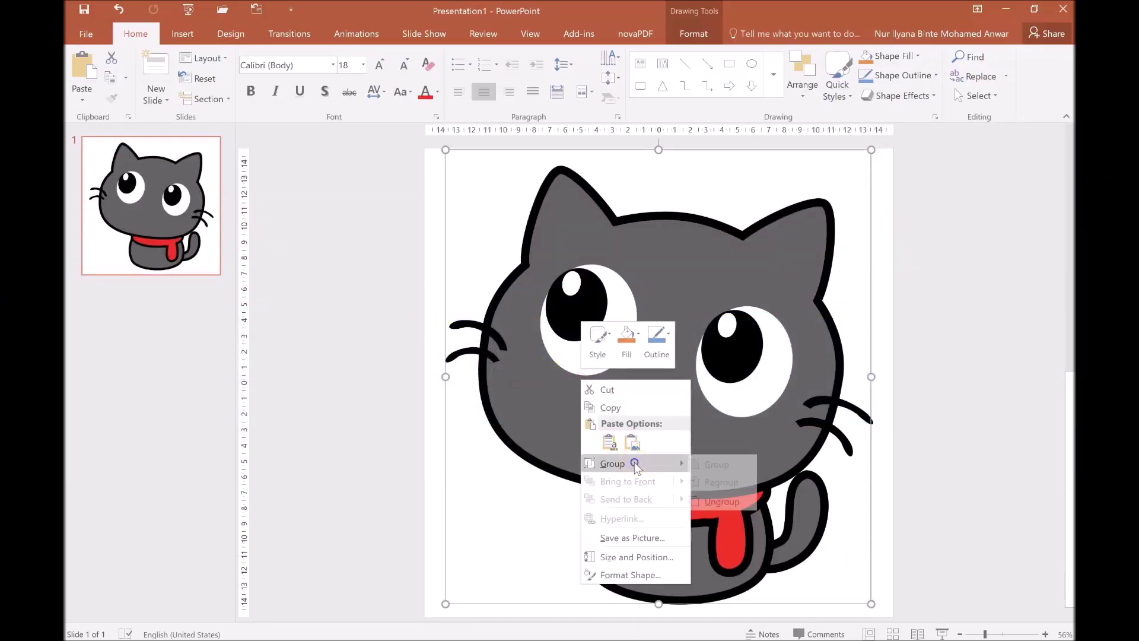
{"action": "left_click", "coordinate": [721, 481]}
{"action": "right_click", "coordinate": [668, 354]}
{"action": "key", "text": "Escape"}
{"action": "left_click", "coordinate": [923, 301]}
Ungroup the cat's head into its parts, then regroup them.
{"action": "left_click", "coordinate": [786, 342]}
{"action": "right_click", "coordinate": [786, 342]}
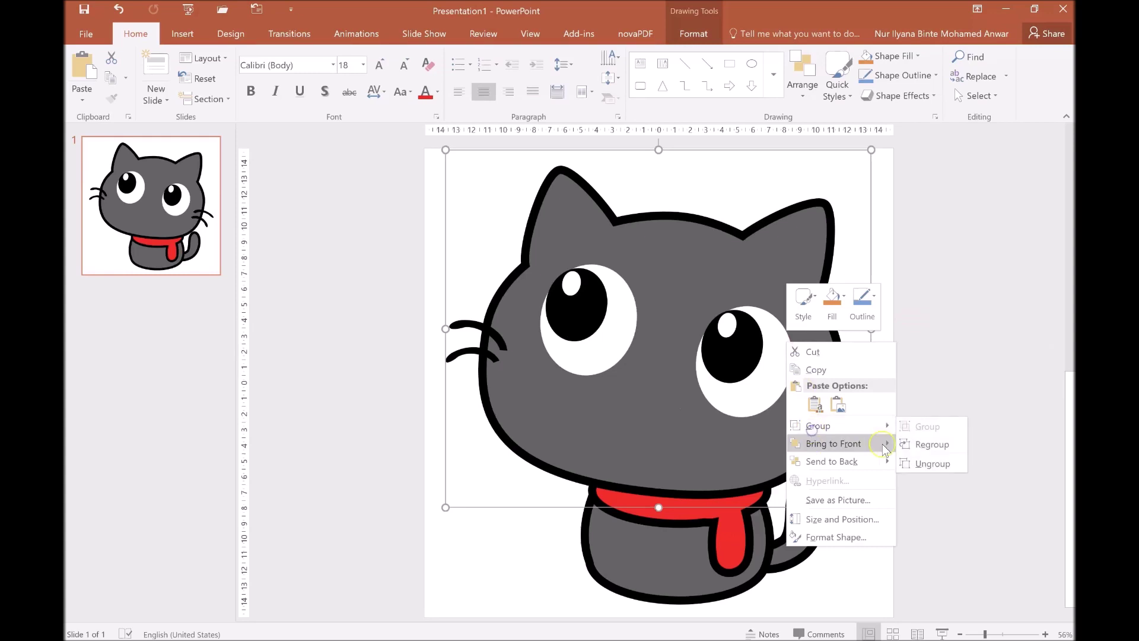
{"action": "left_click", "coordinate": [931, 463]}
{"action": "left_click", "coordinate": [923, 465]}
{"action": "left_click", "coordinate": [755, 356]}
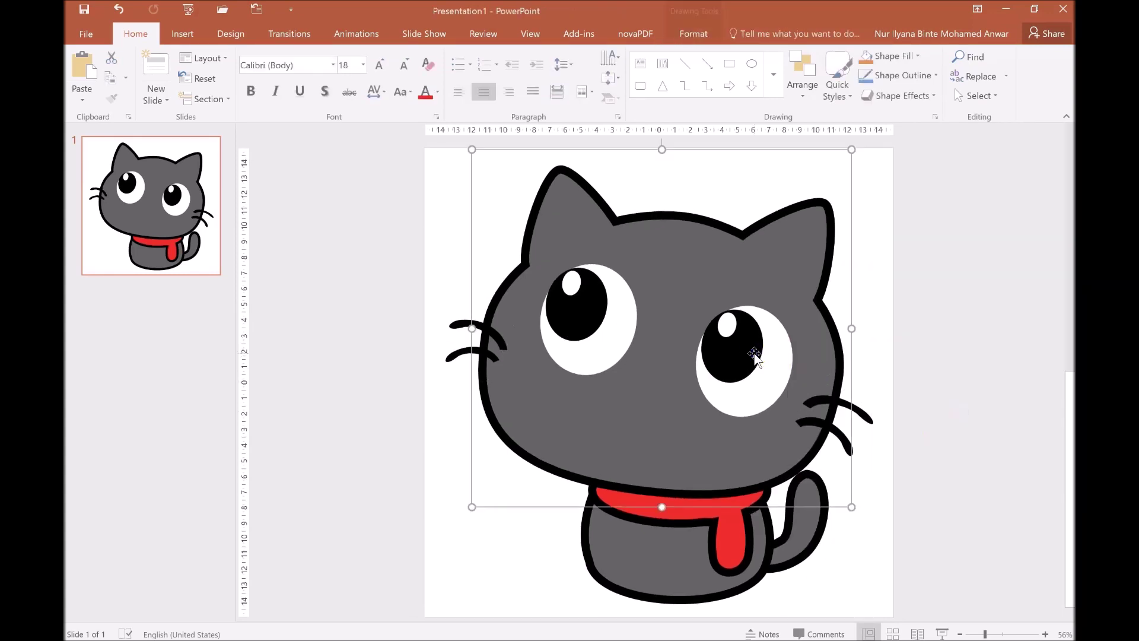
{"action": "right_click", "coordinate": [754, 356]}
{"action": "mouse_move", "coordinate": [787, 437]}
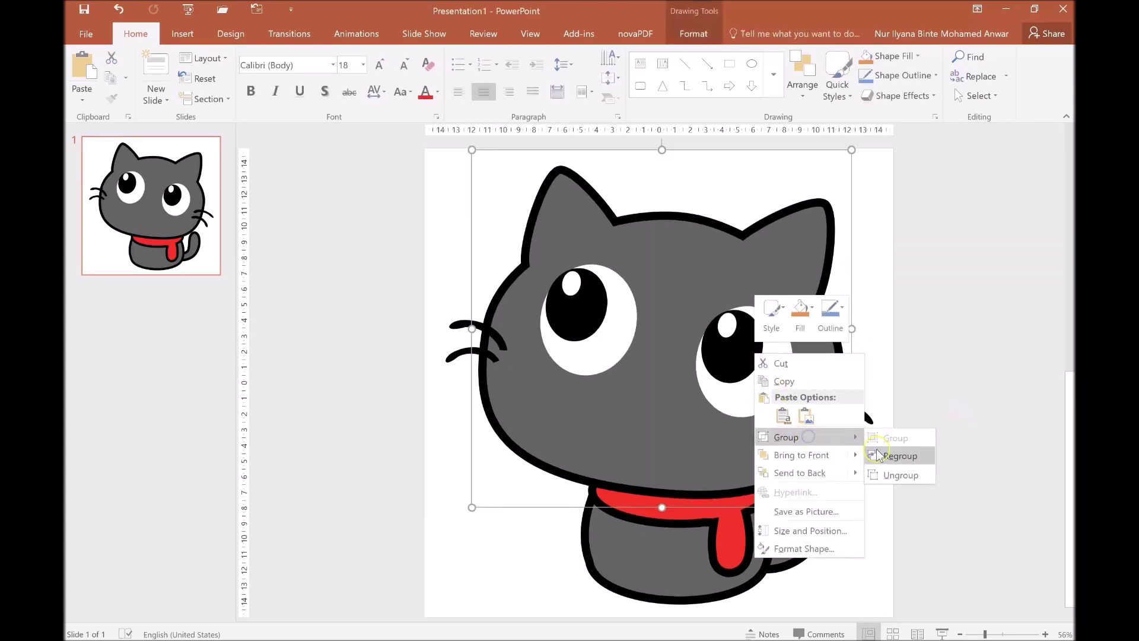
{"action": "left_click", "coordinate": [899, 455]}
{"action": "left_click", "coordinate": [987, 361]}
Ungroup the right eye and the left eye into separate shapes.
{"action": "left_click", "coordinate": [721, 378]}
{"action": "right_click", "coordinate": [720, 366]}
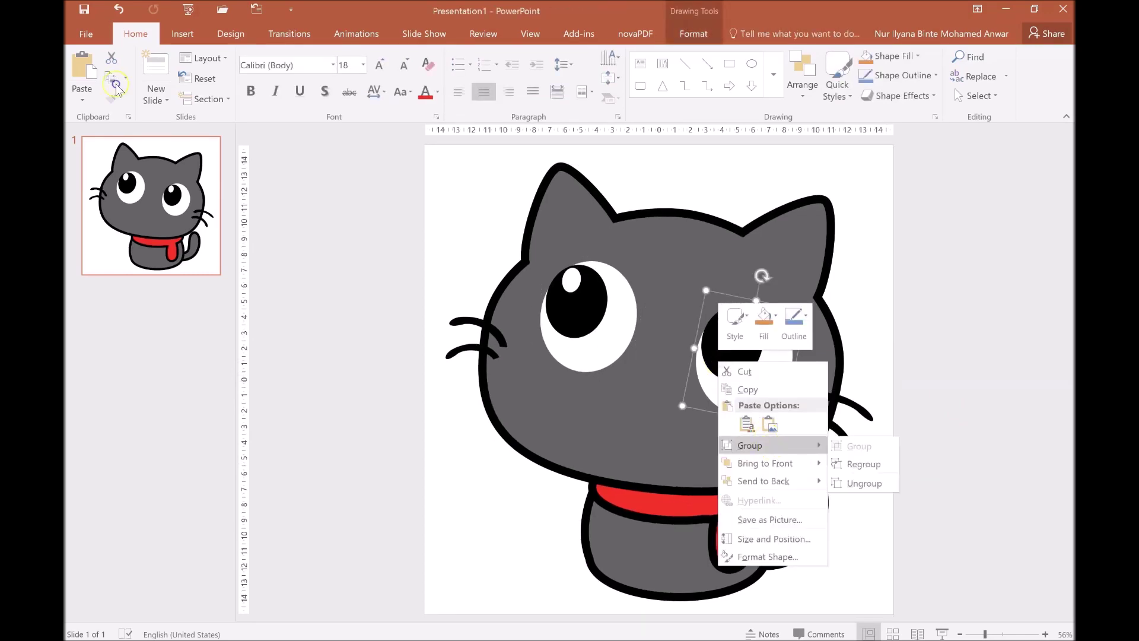
{"action": "left_click", "coordinate": [848, 480]}
{"action": "left_click", "coordinate": [917, 406]}
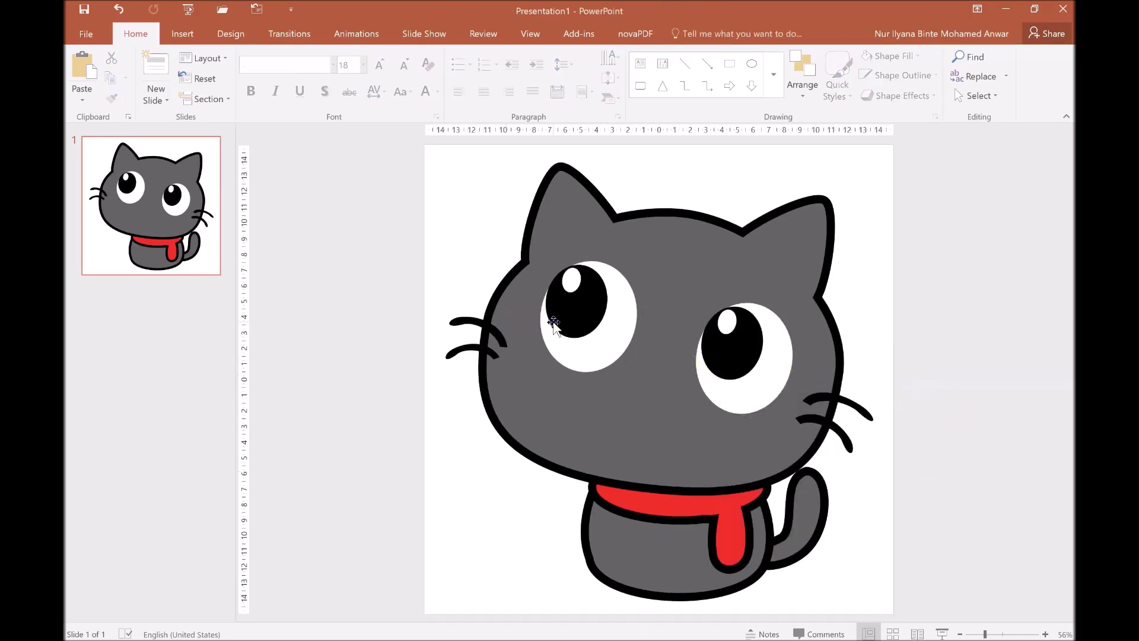
{"action": "left_click", "coordinate": [555, 325]}
{"action": "right_click", "coordinate": [557, 325]}
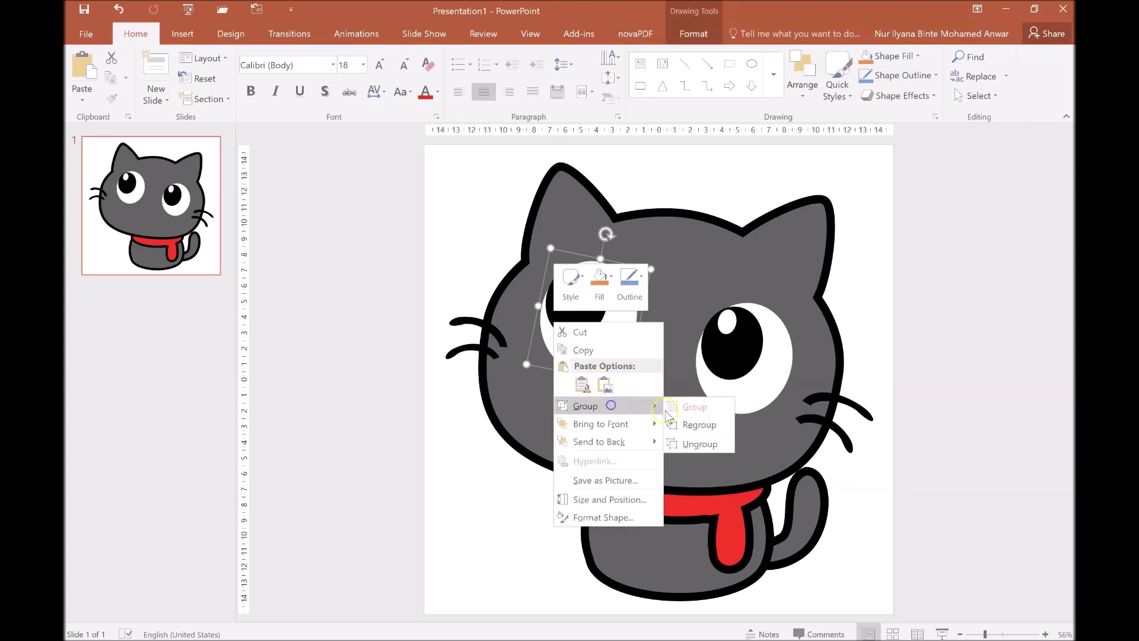
{"action": "left_click", "coordinate": [691, 439]}
{"action": "left_click", "coordinate": [491, 238]}
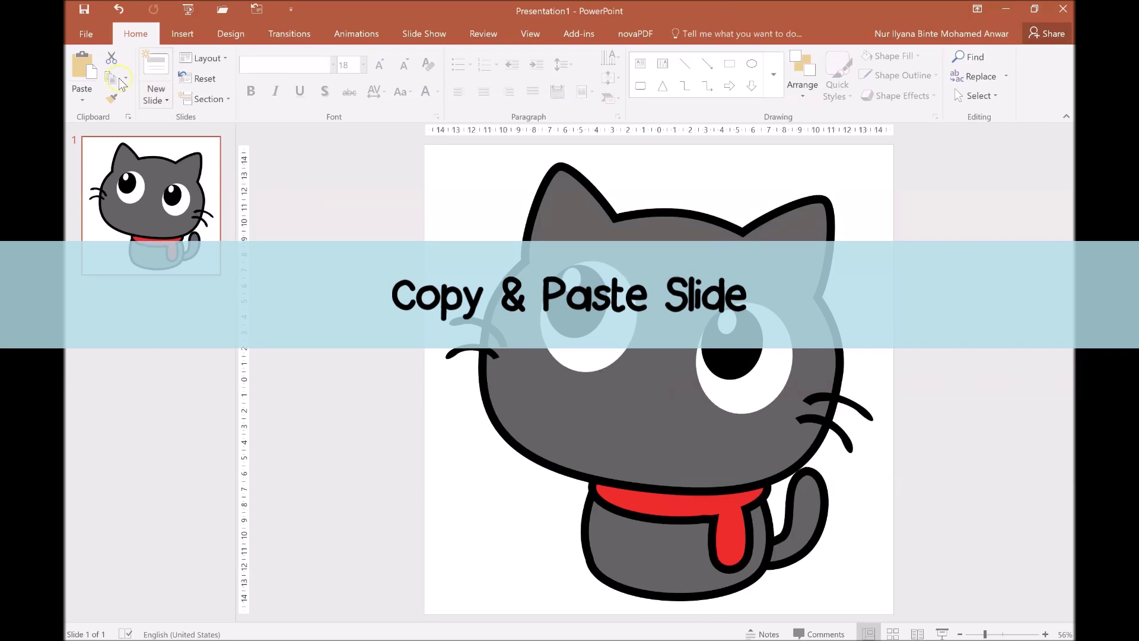
Duplicate the cat slide as slide 2.
{"action": "left_click", "coordinate": [107, 78]}
{"action": "left_click", "coordinate": [89, 83]}
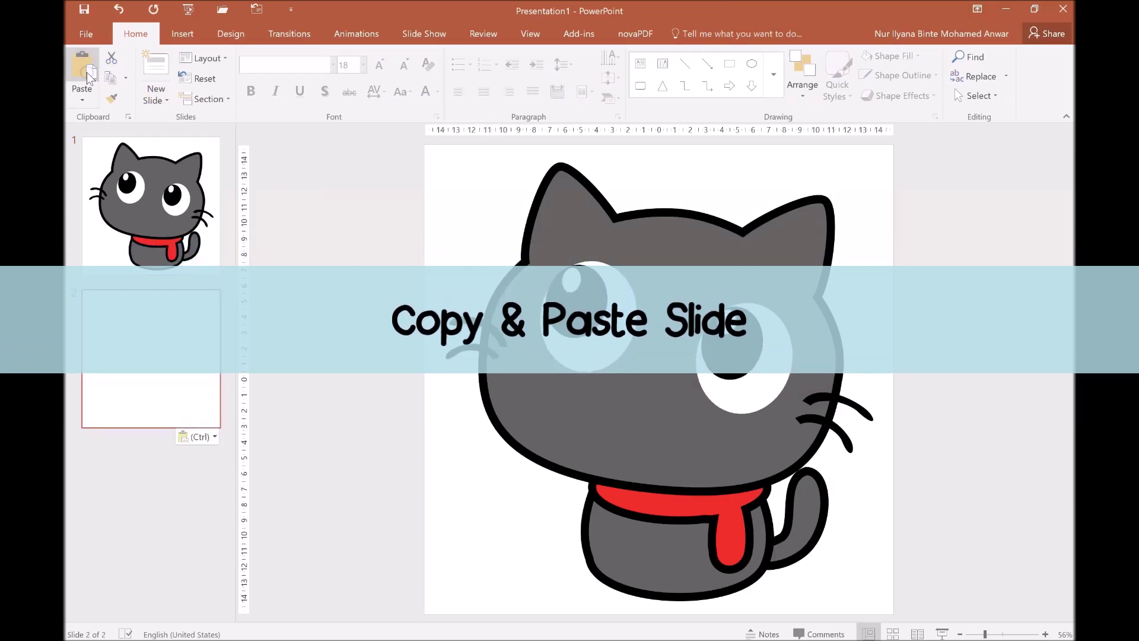
{"action": "left_click", "coordinate": [472, 200]}
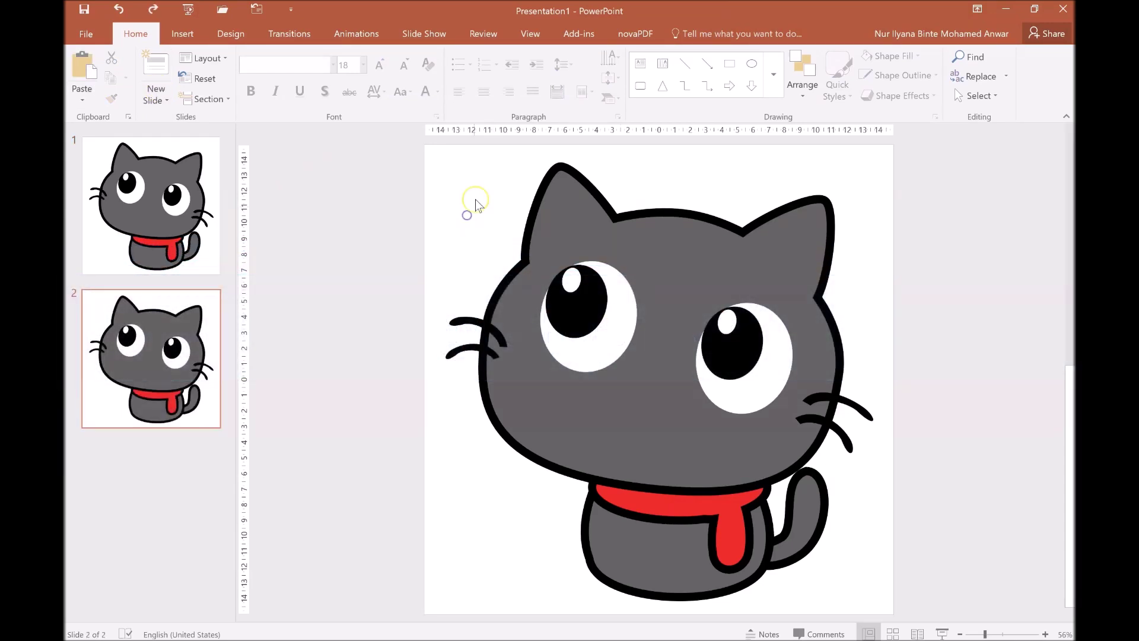
Group the left pupil with its highlights and shift it right and down.
{"action": "left_click_drag", "start_coordinate": [478, 188], "coordinate": [677, 380]}
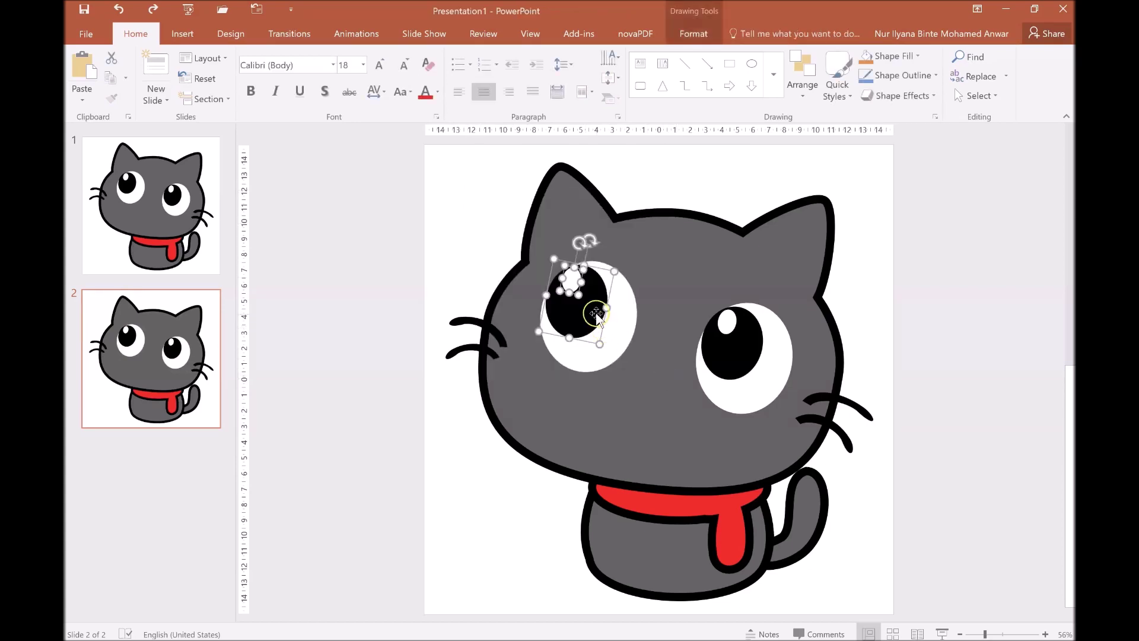
{"action": "right_click", "coordinate": [594, 312]}
{"action": "left_click", "coordinate": [736, 394]}
{"action": "left_click_drag", "start_coordinate": [599, 314], "coordinate": [615, 318]}
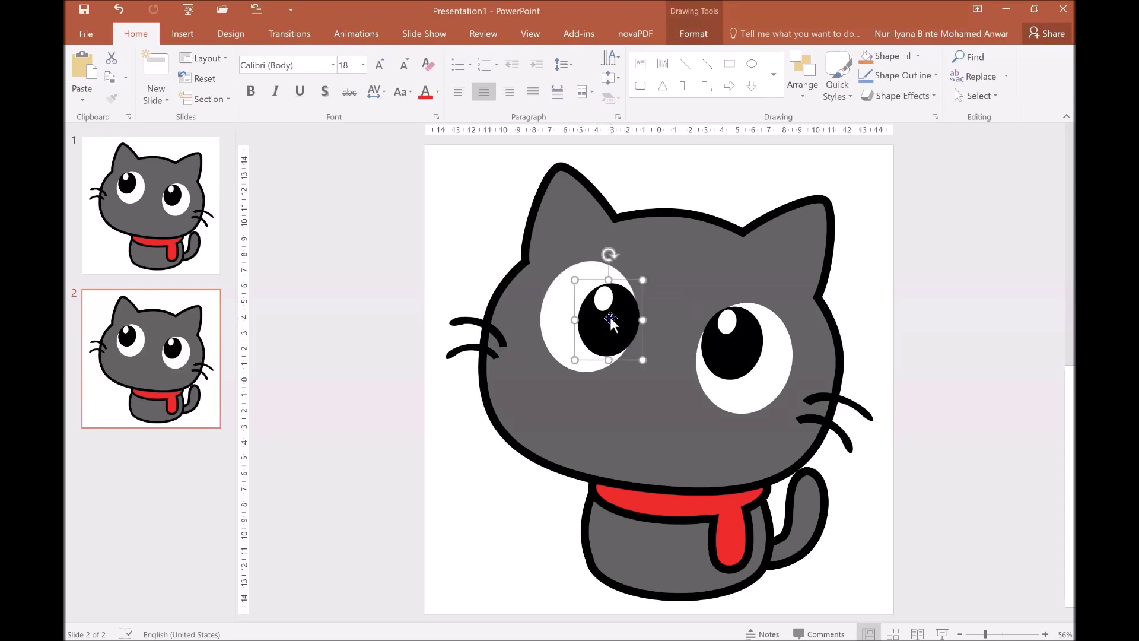
{"action": "left_click", "coordinate": [708, 240]}
Group the right pupil with its highlights and shift it right and slightly down.
{"action": "left_click_drag", "start_coordinate": [697, 185], "coordinate": [780, 392]}
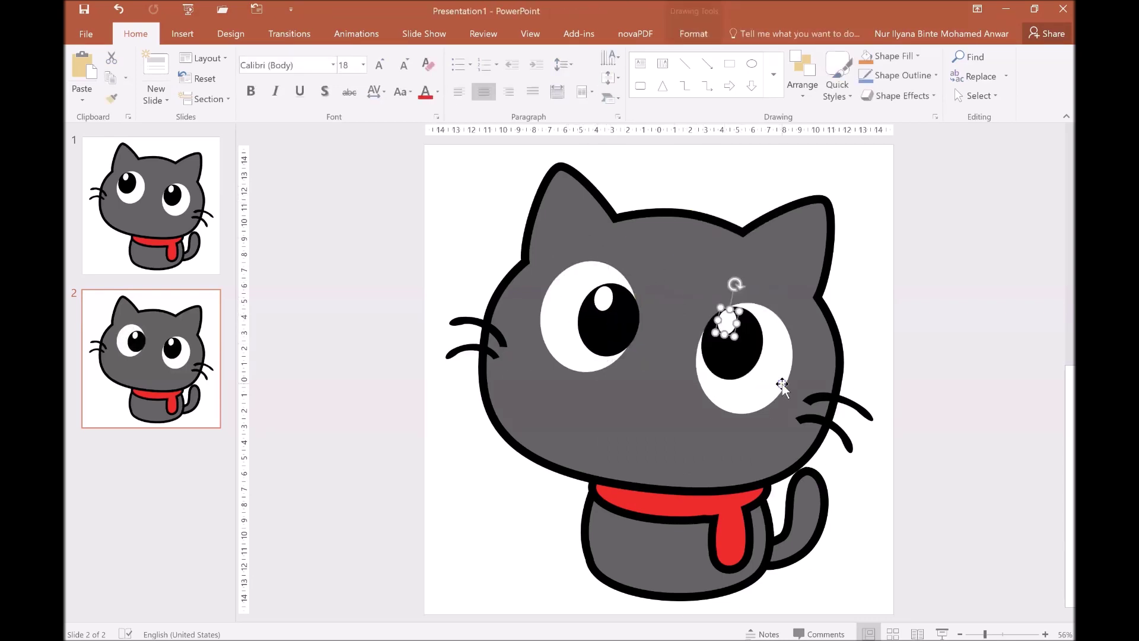
{"action": "left_click", "coordinate": [754, 343], "text": "shift"}
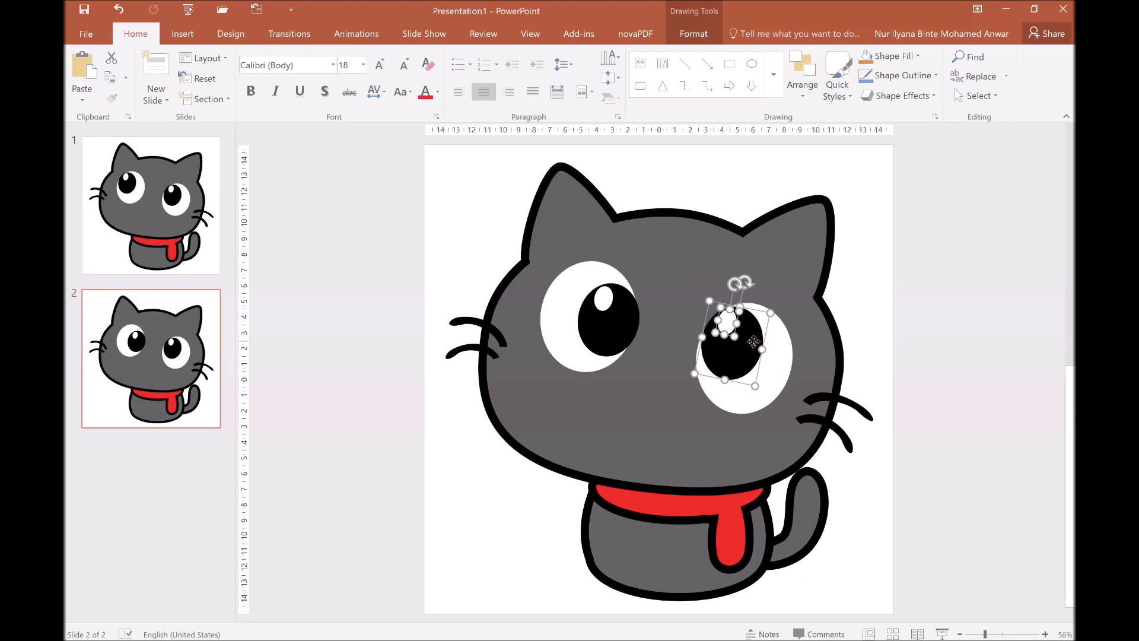
{"action": "right_click", "coordinate": [754, 342]}
{"action": "left_click", "coordinate": [896, 424]}
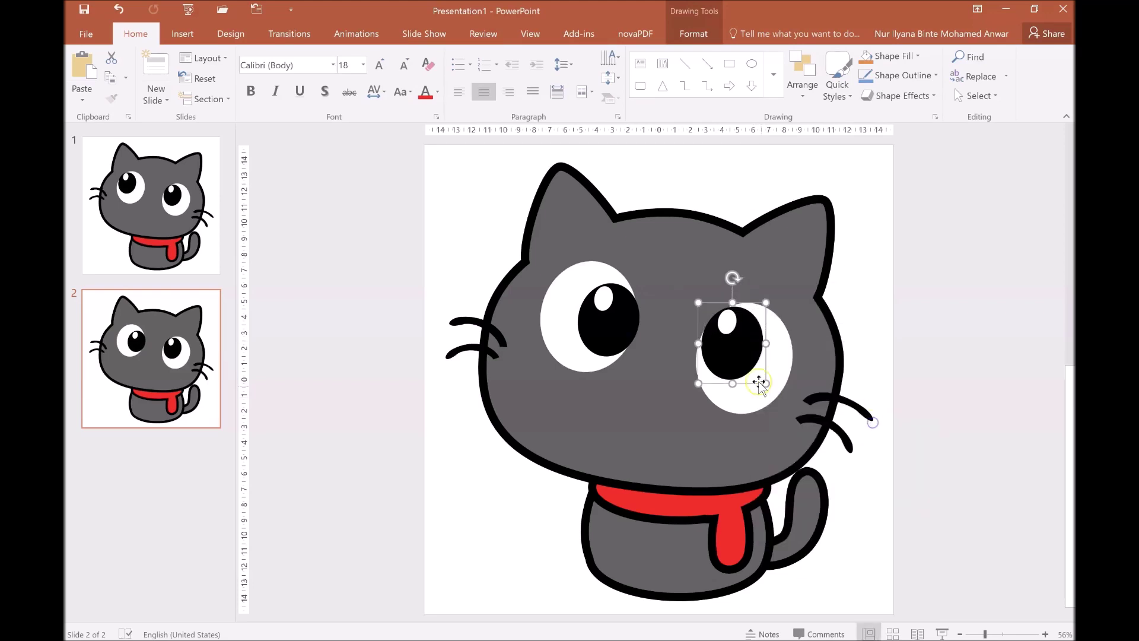
{"action": "left_click_drag", "start_coordinate": [765, 393], "coordinate": [795, 405]}
{"action": "left_click", "coordinate": [961, 347]}
Flip between slides 1 and 2 to compare the pupil positions.
{"action": "left_click", "coordinate": [181, 205]}
{"action": "left_click", "coordinate": [185, 304]}
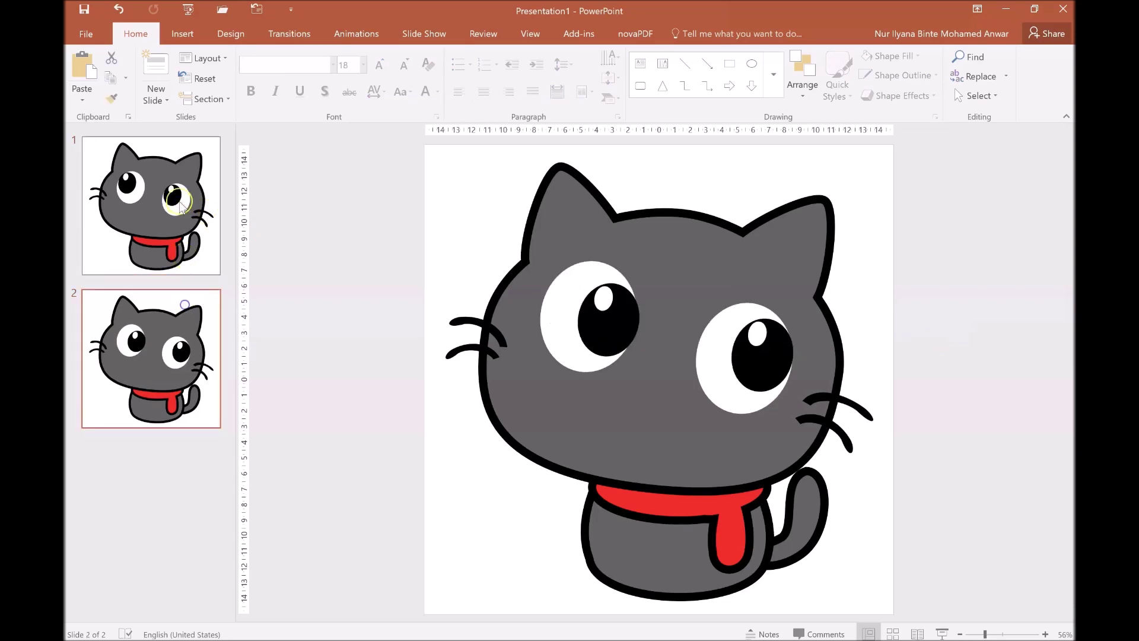
{"action": "left_click", "coordinate": [153, 217]}
{"action": "left_click", "coordinate": [153, 356]}
{"action": "left_click", "coordinate": [153, 217]}
{"action": "left_click", "coordinate": [148, 342]}
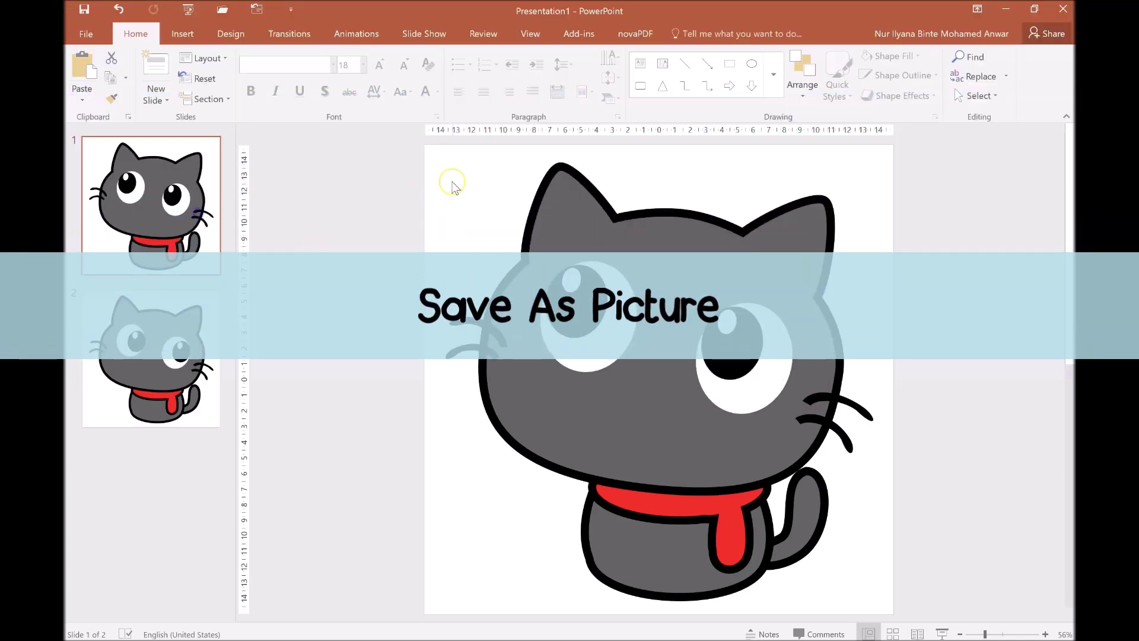
Start saving slide 1's cat picture with Save as Picture.
{"action": "left_click", "coordinate": [452, 185]}
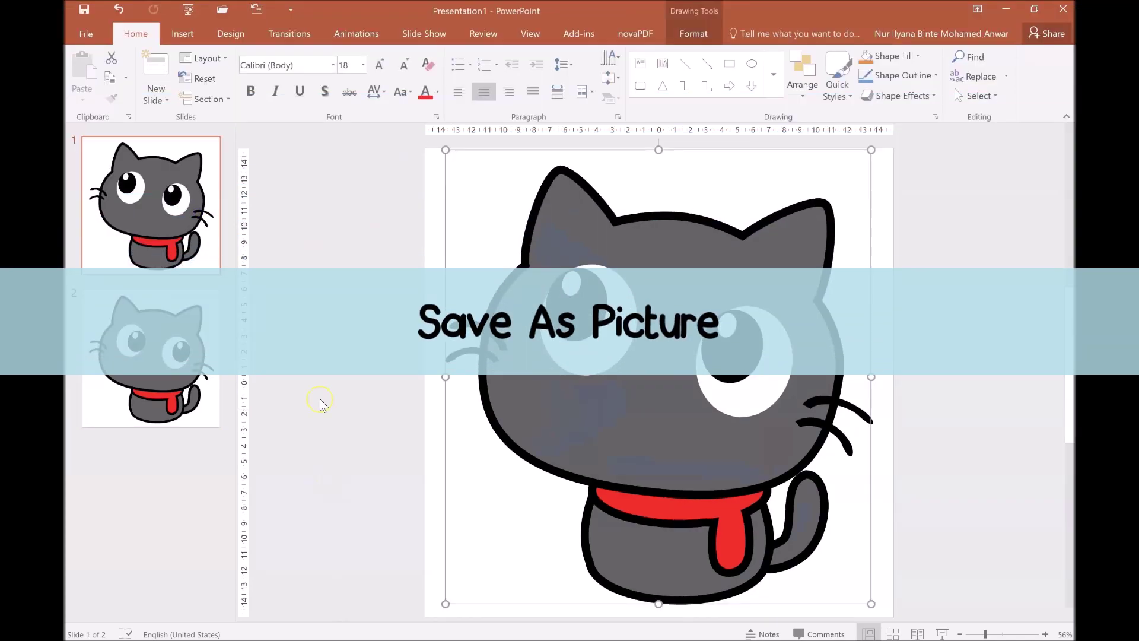
{"action": "left_click", "coordinate": [371, 160]}
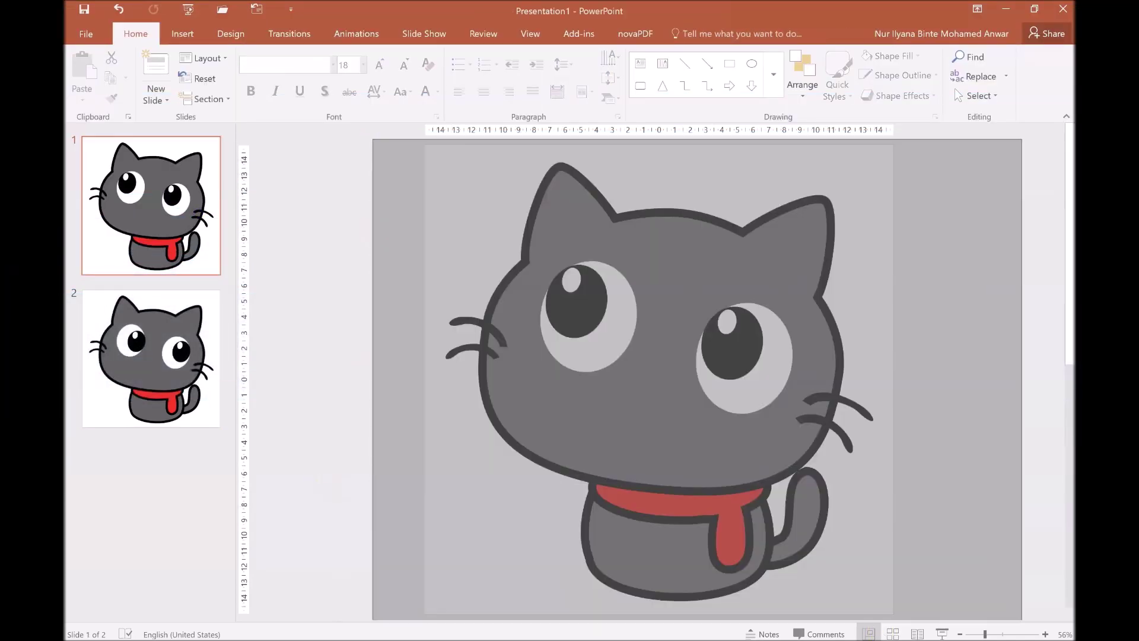
{"action": "left_click", "coordinate": [620, 387]}
{"action": "right_click", "coordinate": [622, 383]}
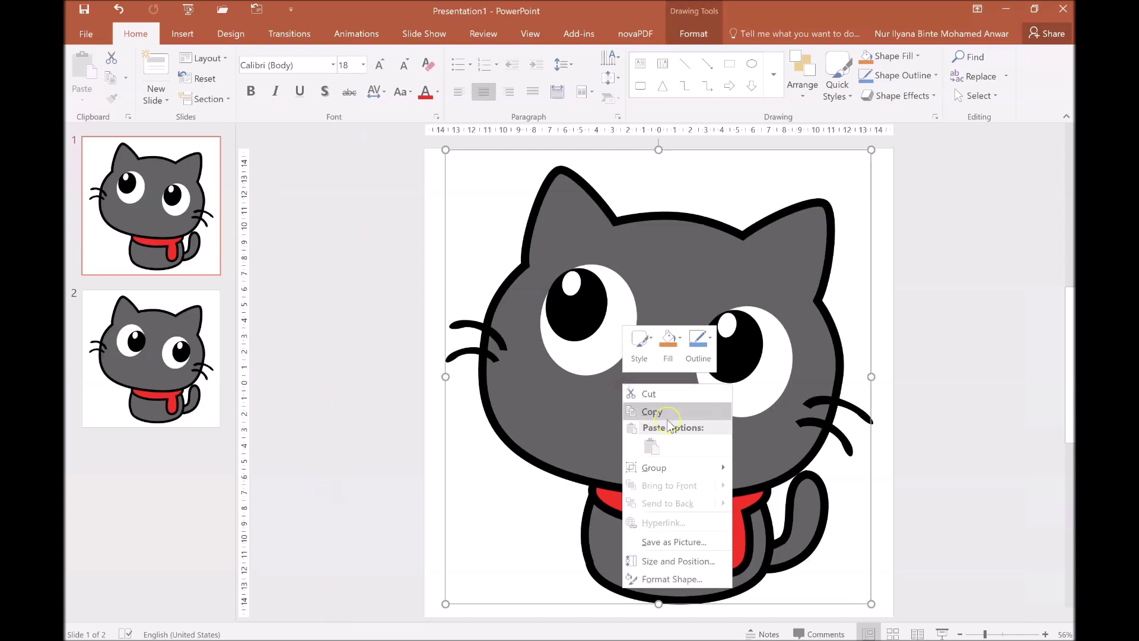
{"action": "left_click", "coordinate": [683, 537]}
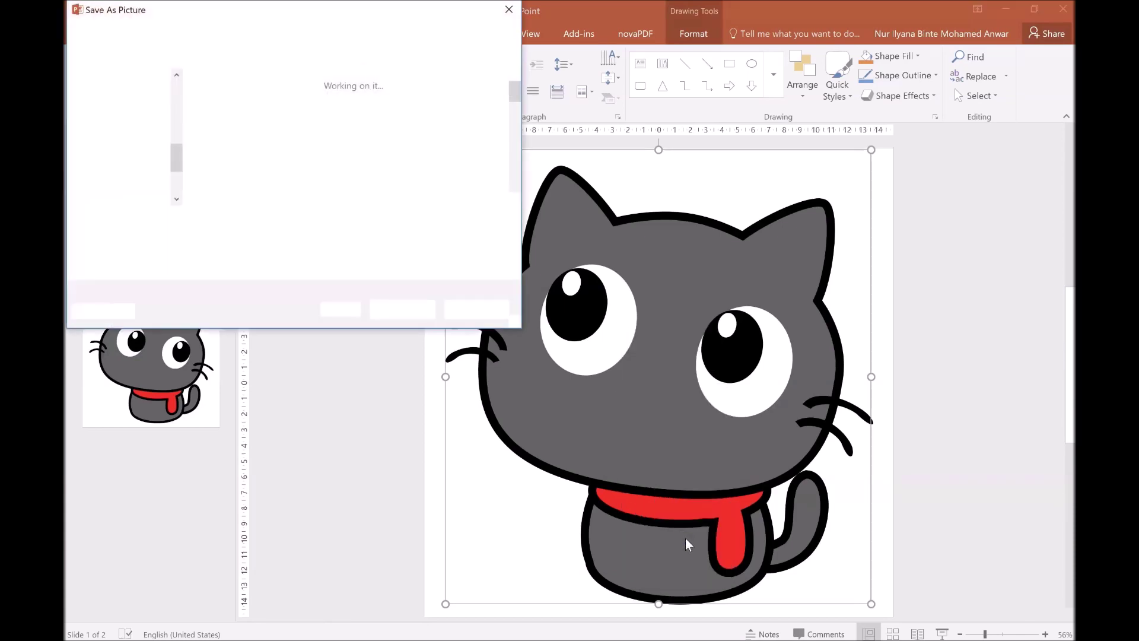
Create a Cat Gif folder on the Desktop and open it.
{"action": "left_click", "coordinate": [120, 119]}
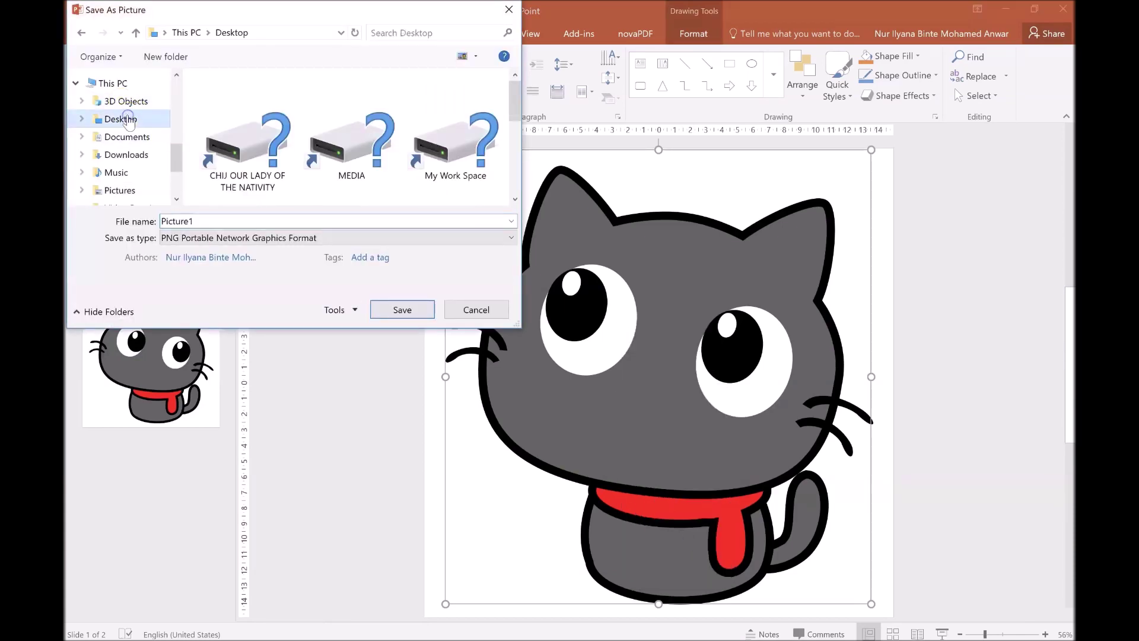
{"action": "left_click", "coordinate": [181, 57]}
{"action": "type", "text": "Cat G"}
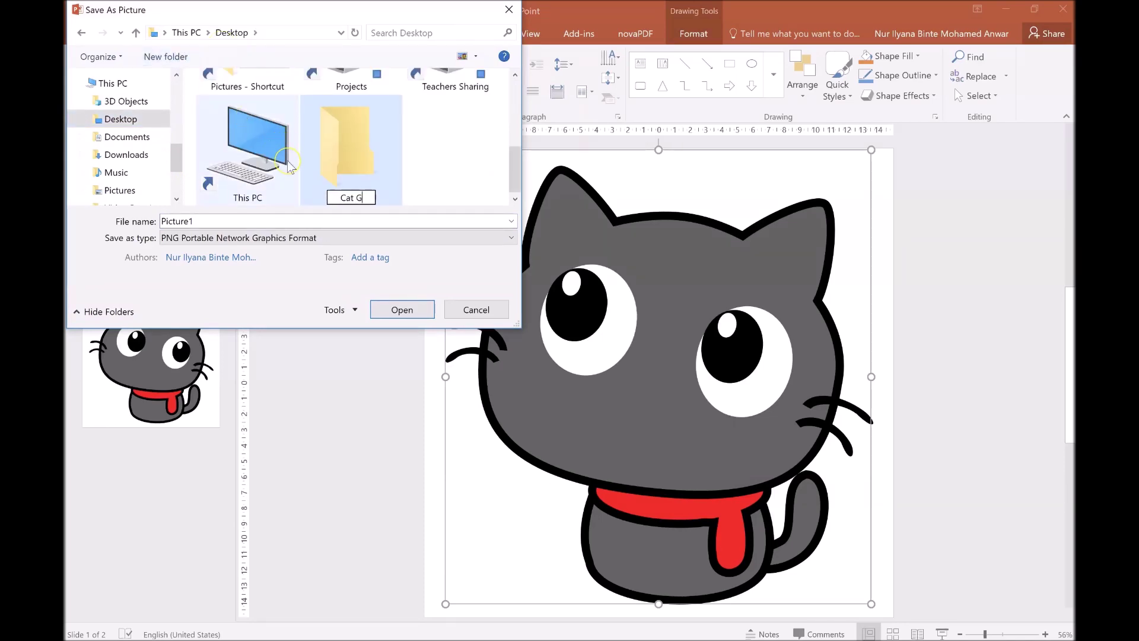
{"action": "left_click", "coordinate": [363, 178]}
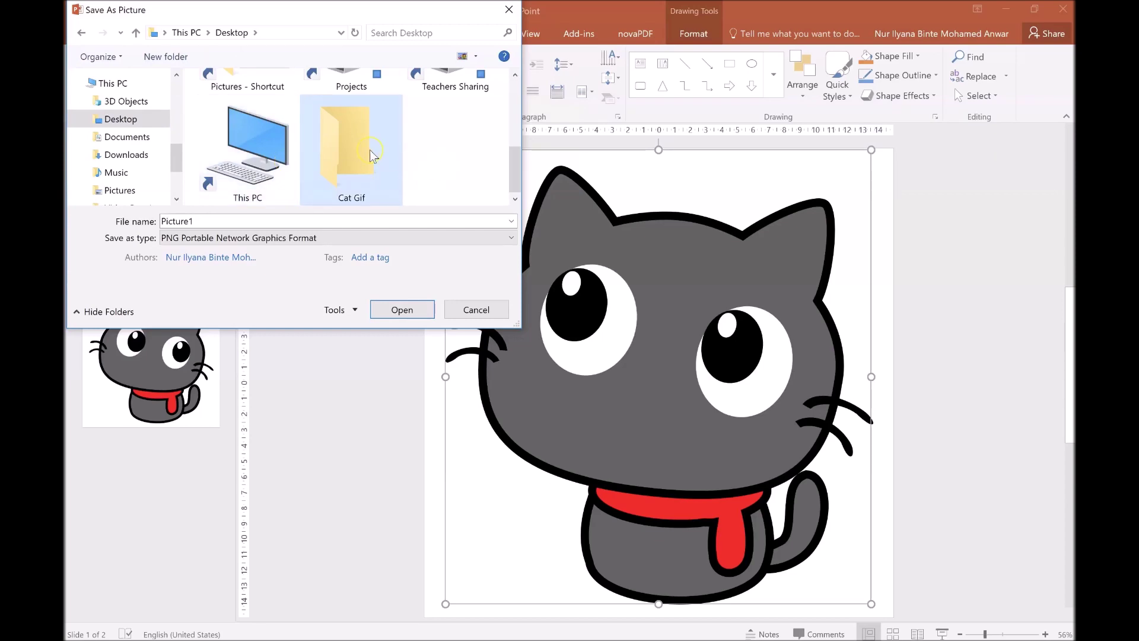
{"action": "double_click", "coordinate": [371, 155]}
{"action": "double_click", "coordinate": [268, 221]}
Save the picture as Cat 1 in the Cat Gif folder.
{"action": "type", "text": "Cat 1"}
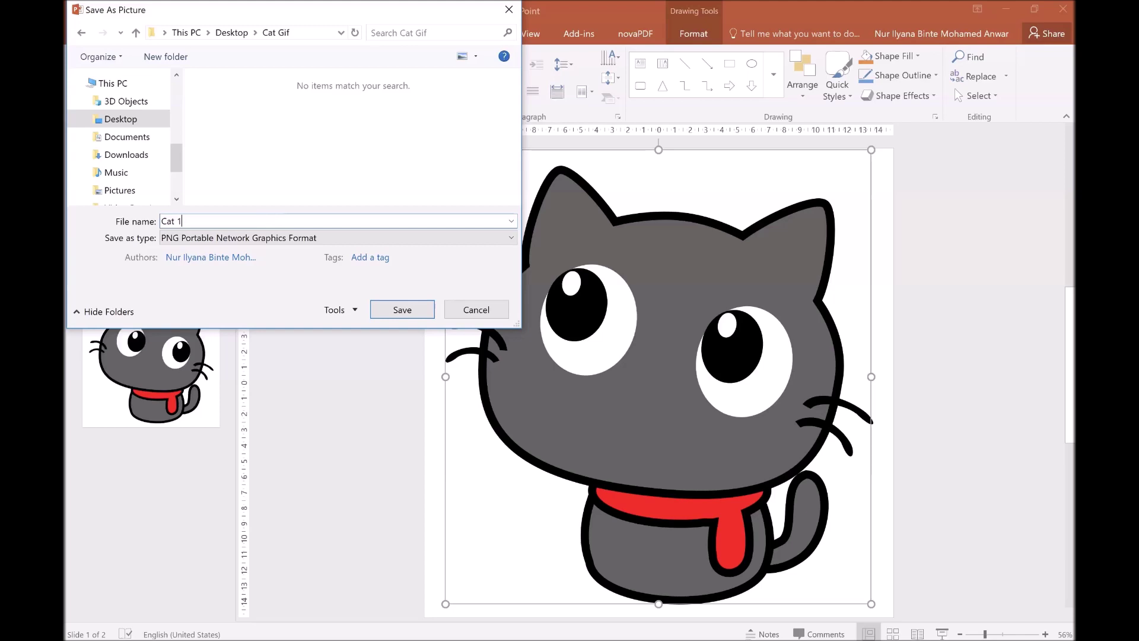
{"action": "left_click", "coordinate": [406, 312]}
{"action": "left_click", "coordinate": [117, 341]}
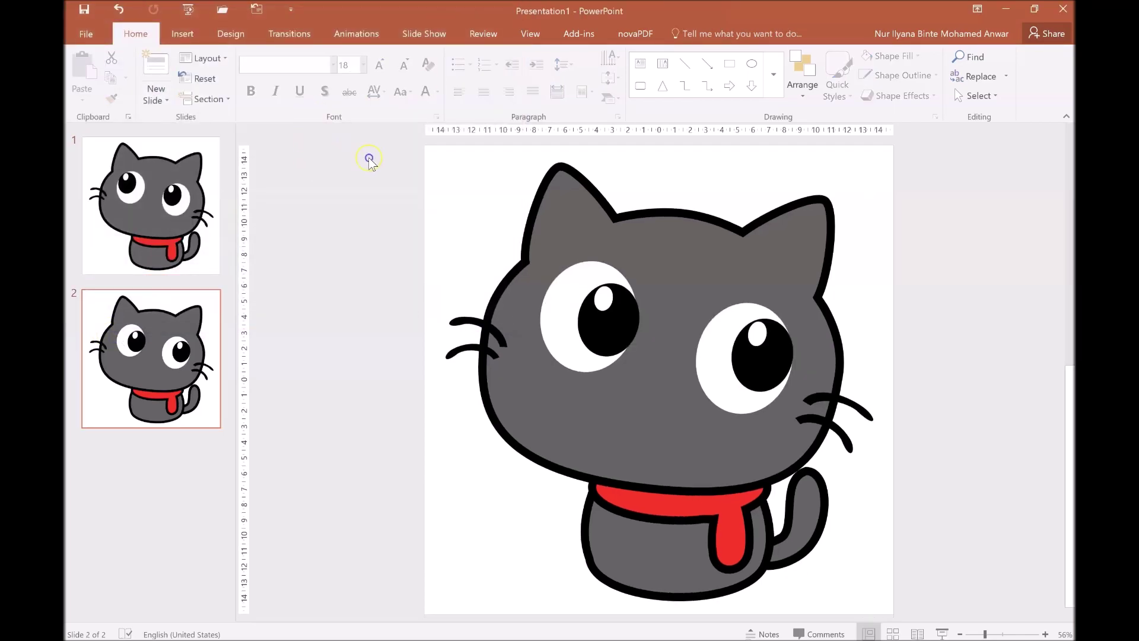
Group all of slide 2's cat shapes into one object.
{"action": "left_click_drag", "start_coordinate": [354, 141], "coordinate": [991, 621]}
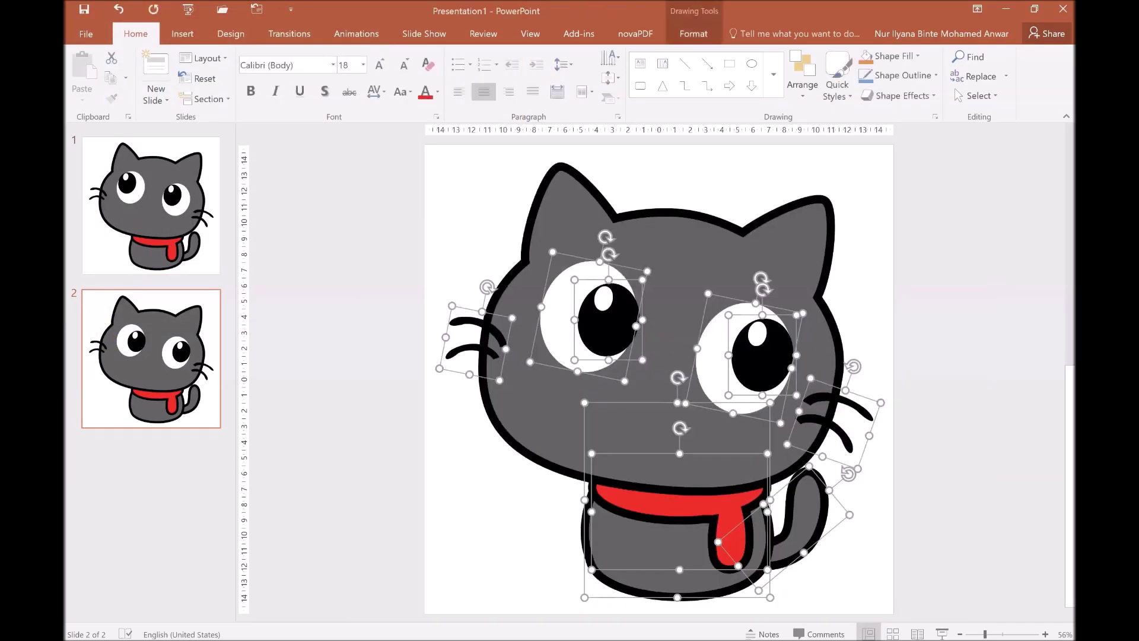
{"action": "left_click", "coordinate": [705, 252], "text": "shift"}
{"action": "right_click", "coordinate": [704, 250]}
{"action": "mouse_move", "coordinate": [736, 333]}
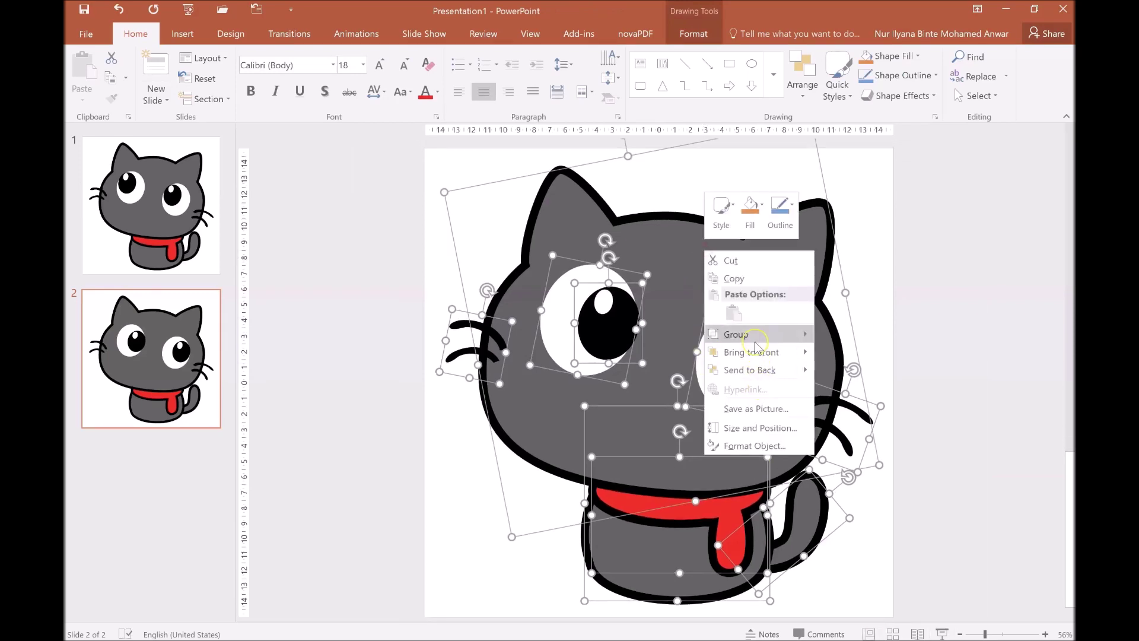
{"action": "left_click", "coordinate": [835, 336]}
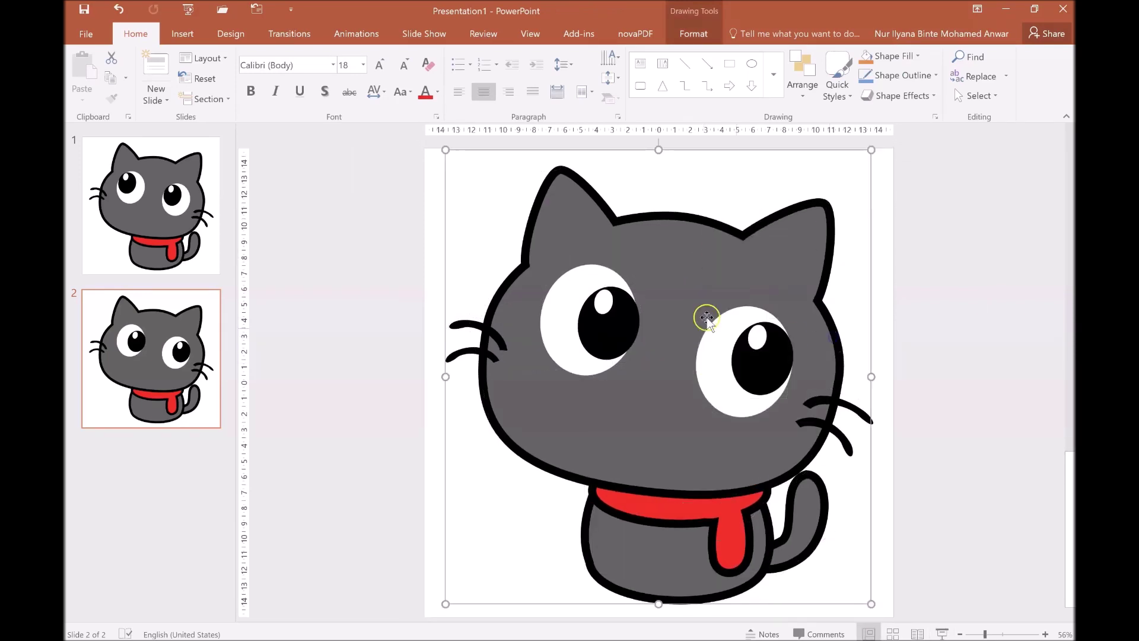
Save the grouped cat as a picture named Cat 2.
{"action": "right_click", "coordinate": [672, 283]}
{"action": "left_click", "coordinate": [727, 441]}
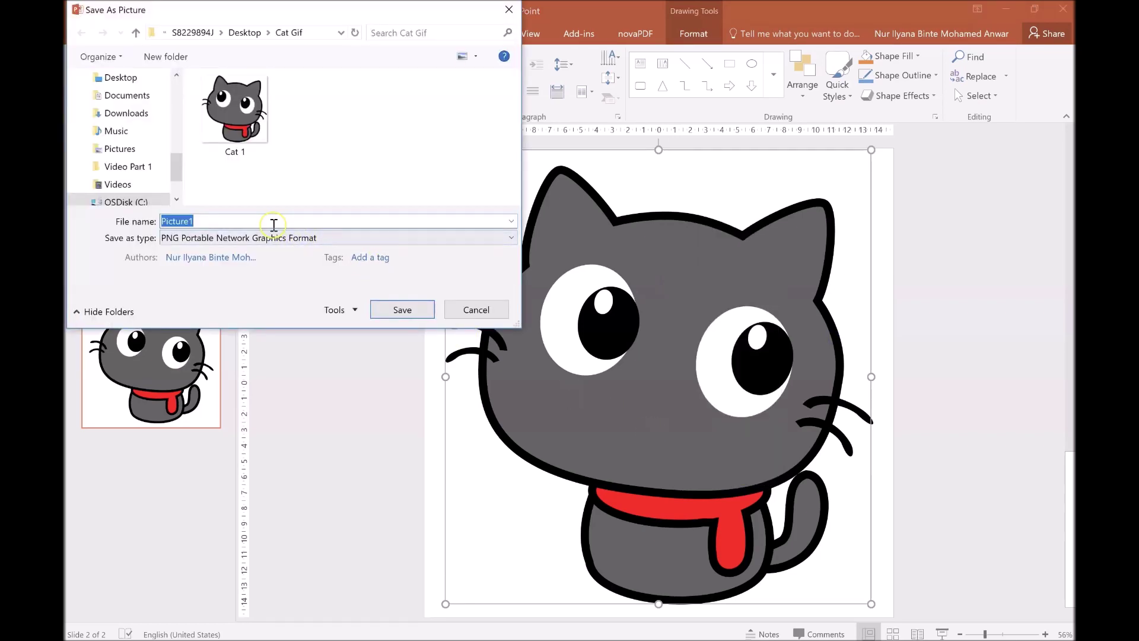
{"action": "type", "text": "Cat "}
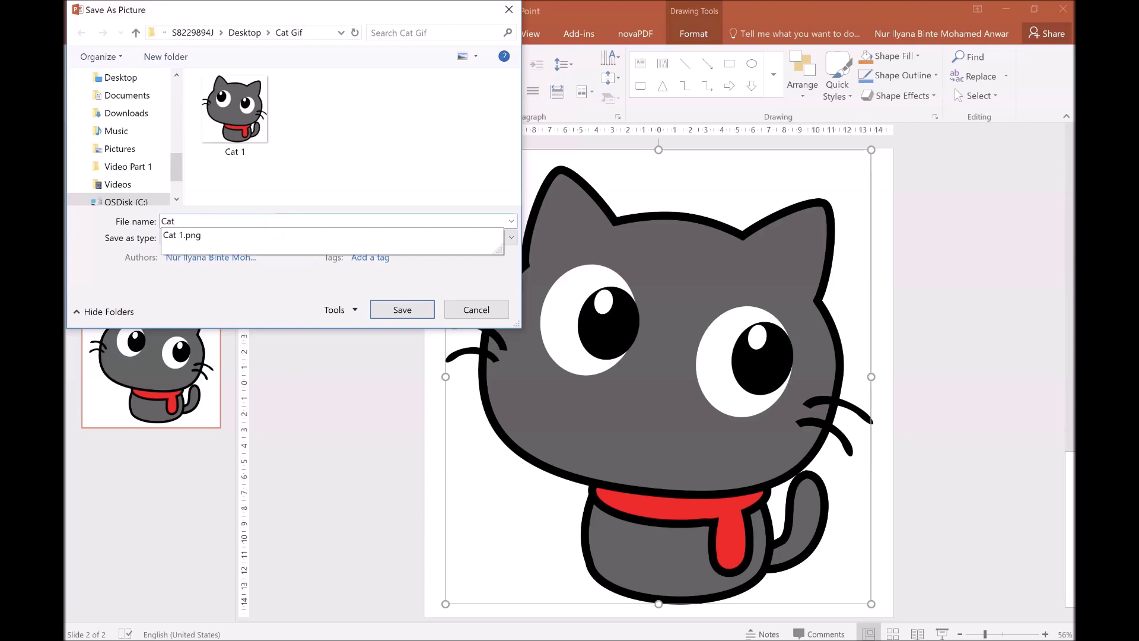
{"action": "type", "text": "2"}
{"action": "key", "text": "Return"}
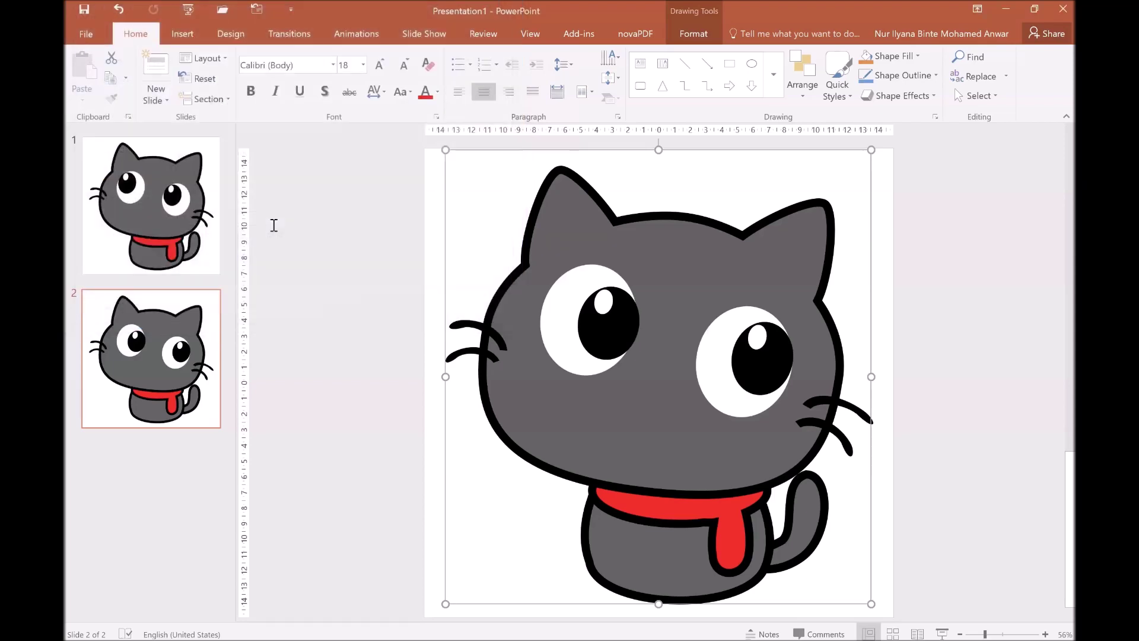
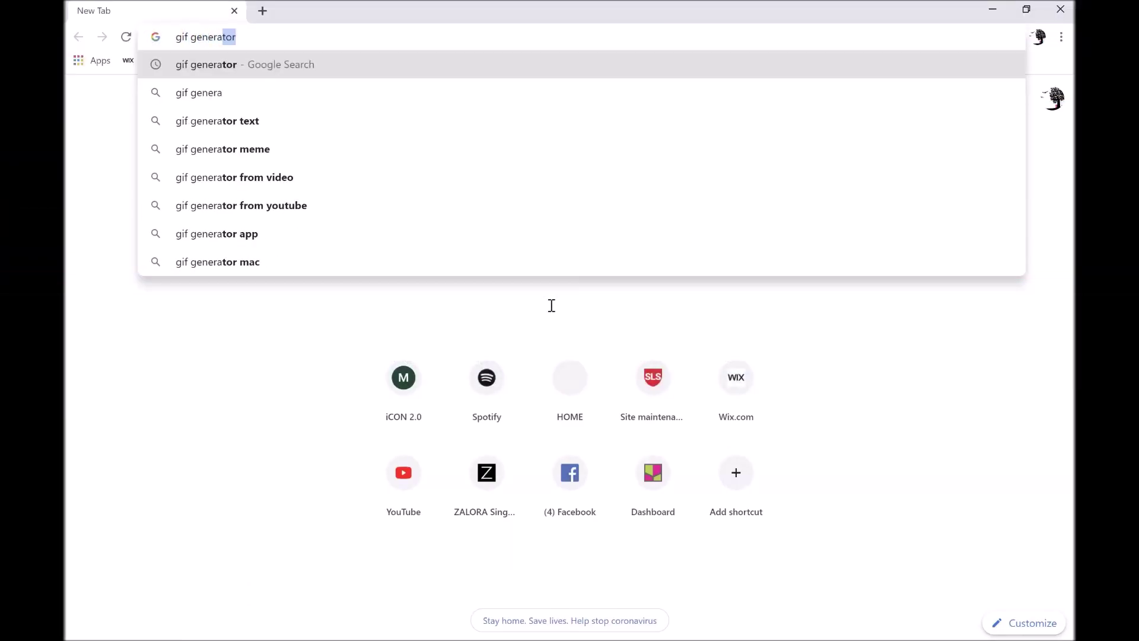
Search Google for 'gif generator' and open the GIFMaker.me result.
{"action": "key", "text": "Return"}
{"action": "scroll", "coordinate": [562, 315], "scroll_direction": "down", "scroll_amount": 5}
{"action": "left_click", "coordinate": [529, 456]}
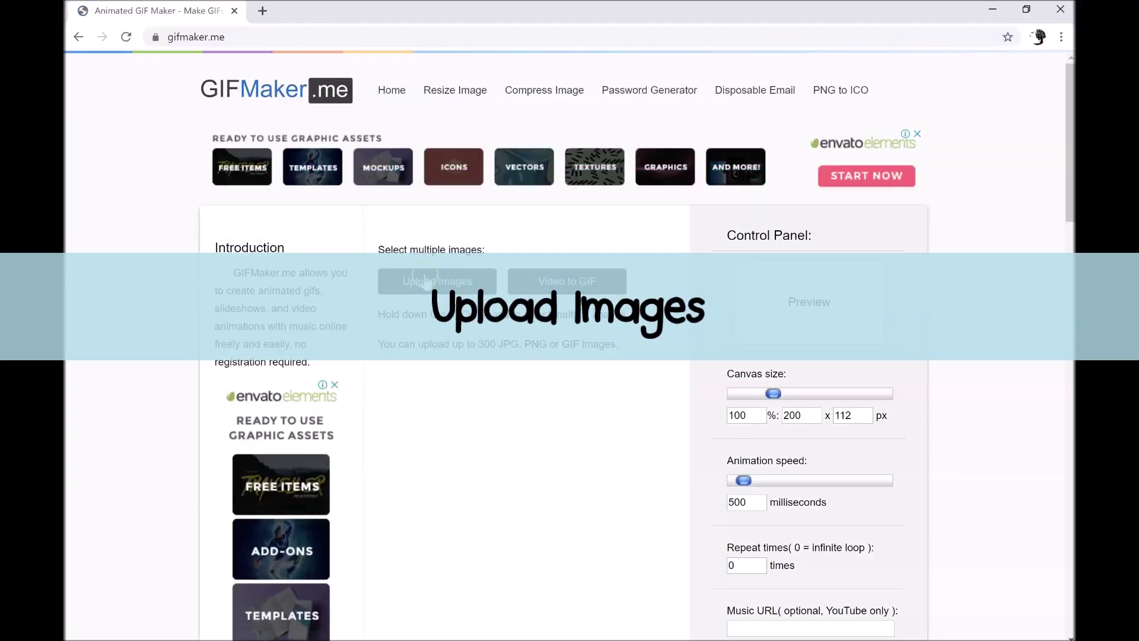
Upload Cat 1, then Cat 2, giving a 1072 x 1100 px canvas.
{"action": "left_click", "coordinate": [427, 287]}
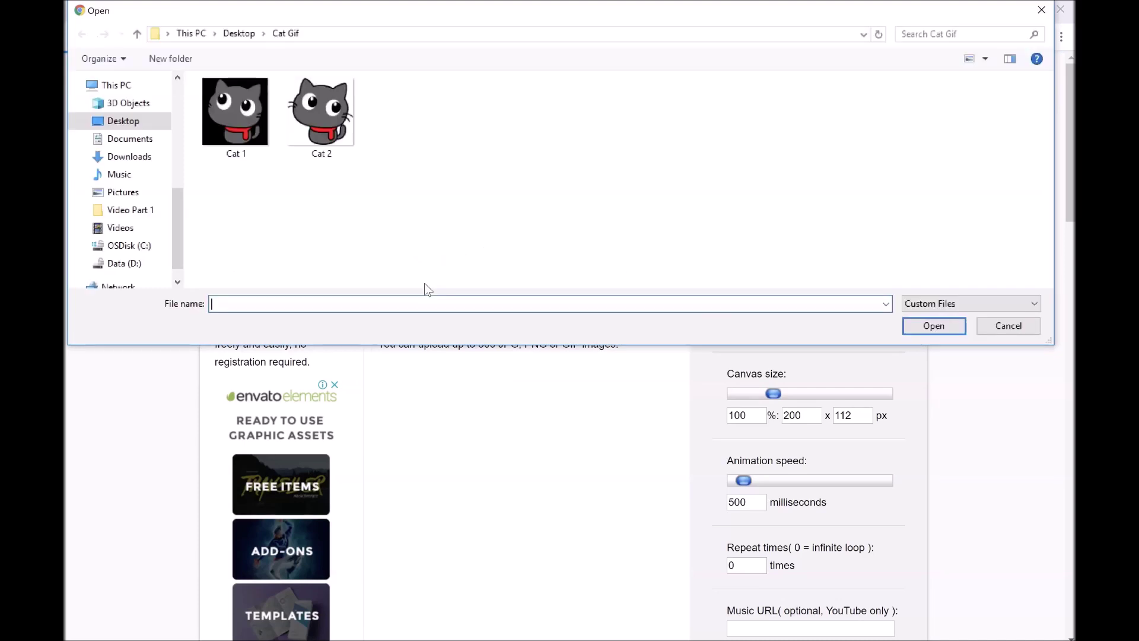
{"action": "left_click", "coordinate": [246, 104]}
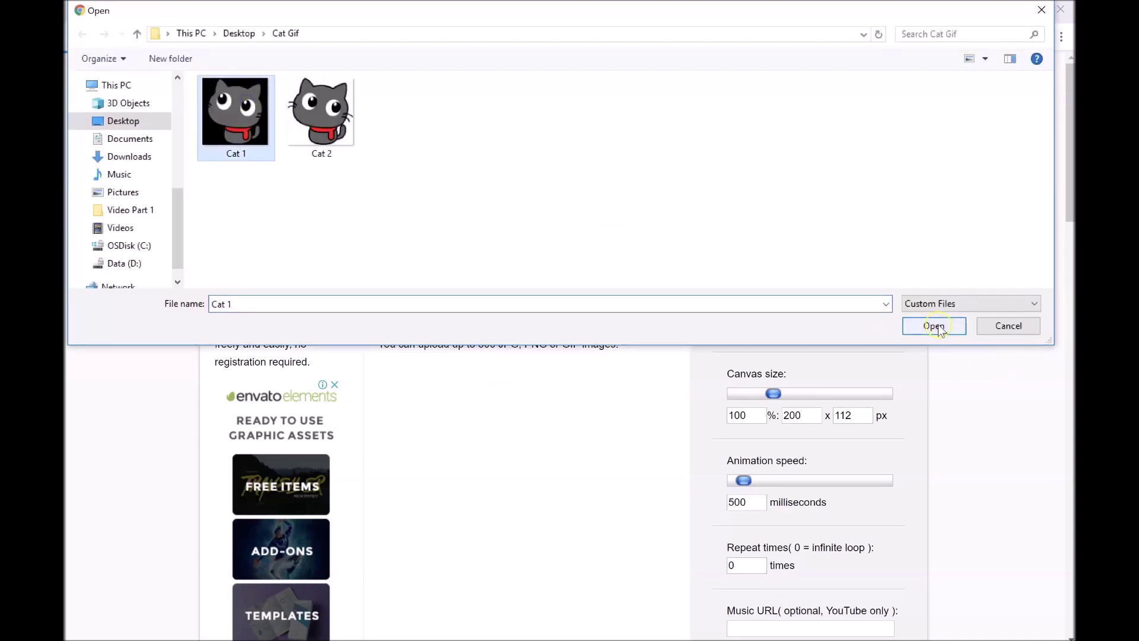
{"action": "left_click", "coordinate": [936, 325]}
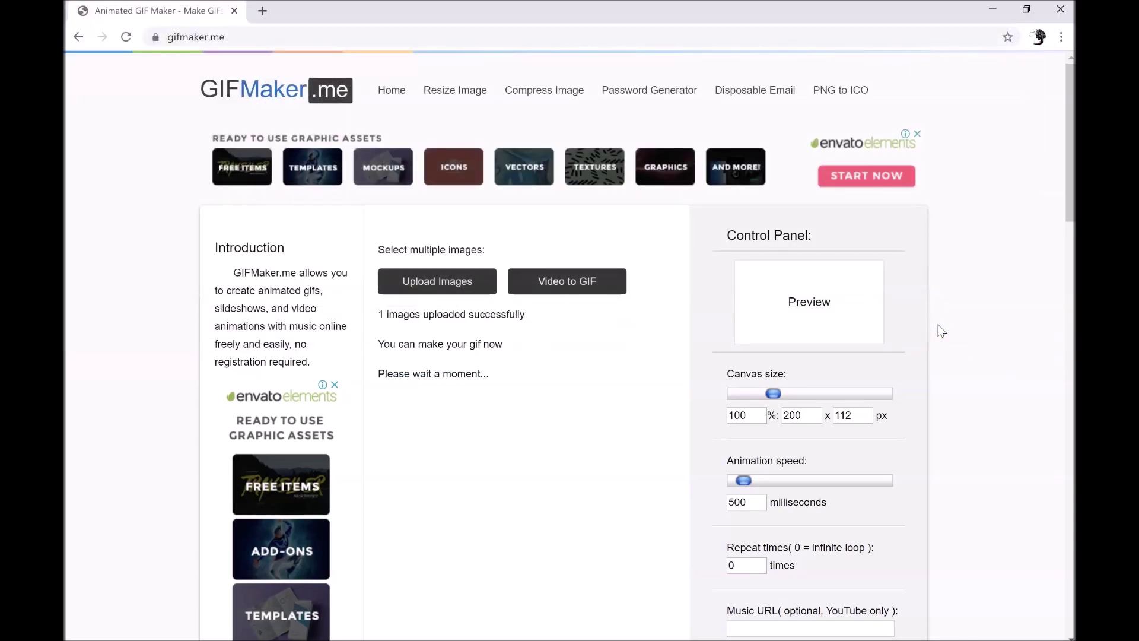
{"action": "left_click", "coordinate": [444, 279]}
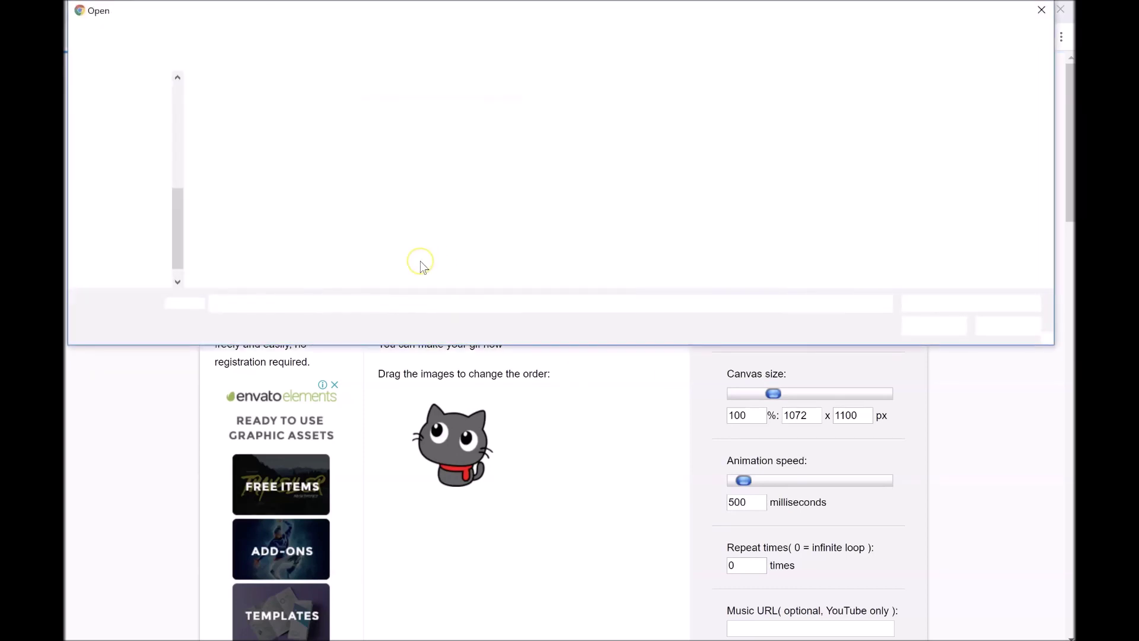
{"action": "left_click", "coordinate": [321, 113]}
{"action": "left_click", "coordinate": [928, 325]}
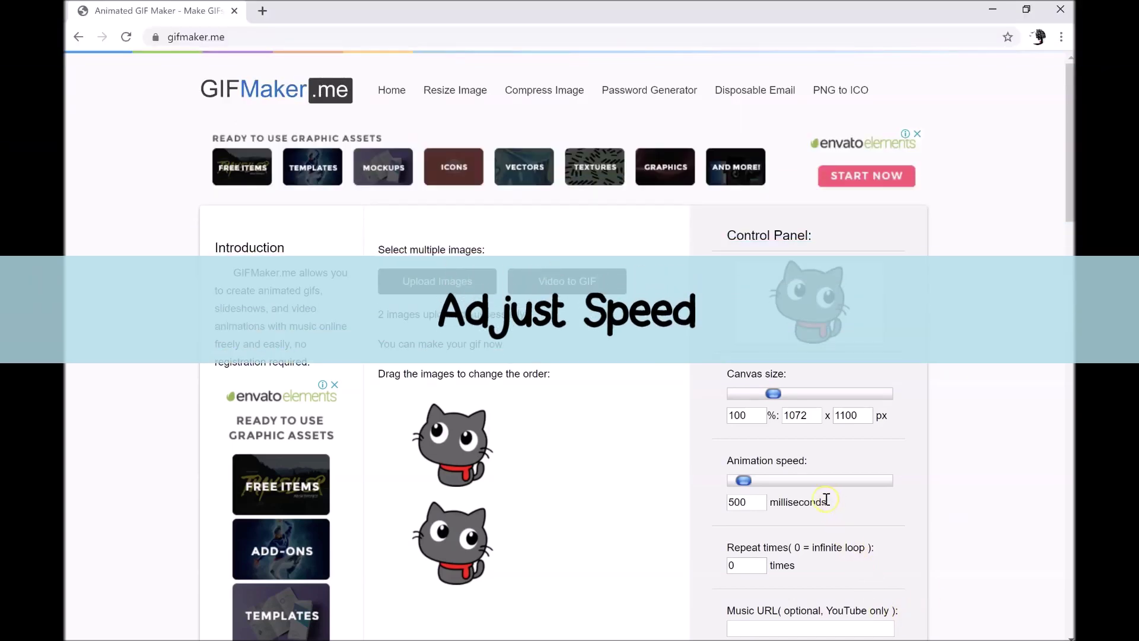
Set the animation speed slider to 600 milliseconds.
{"action": "left_click_drag", "start_coordinate": [743, 480], "coordinate": [735, 480]}
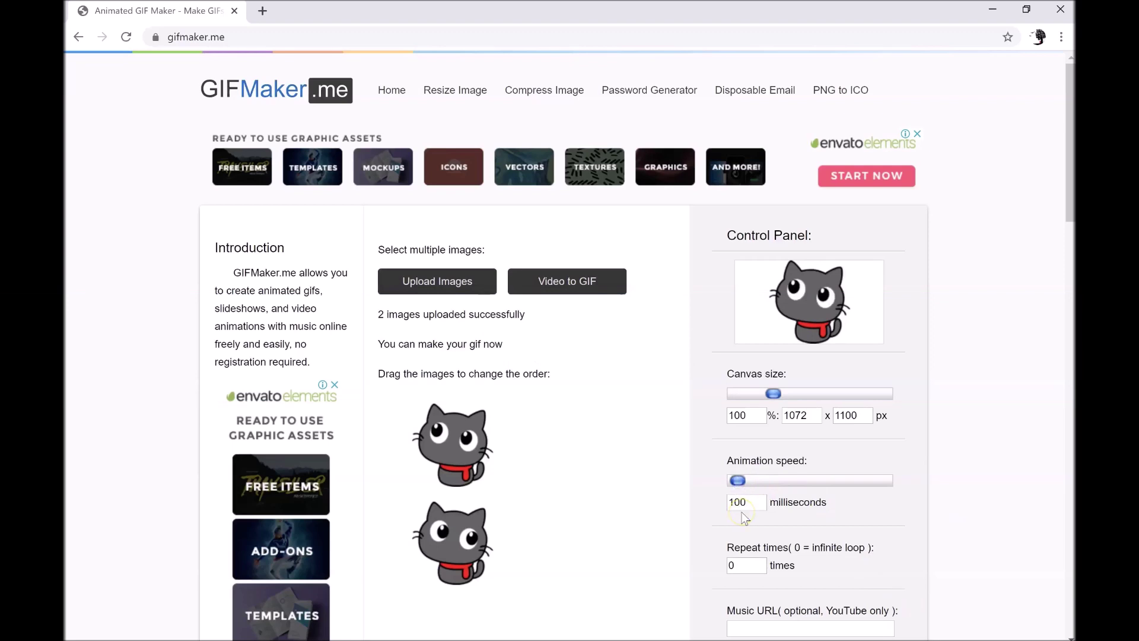
{"action": "left_click", "coordinate": [738, 486]}
{"action": "left_click_drag", "start_coordinate": [749, 485], "coordinate": [749, 525]}
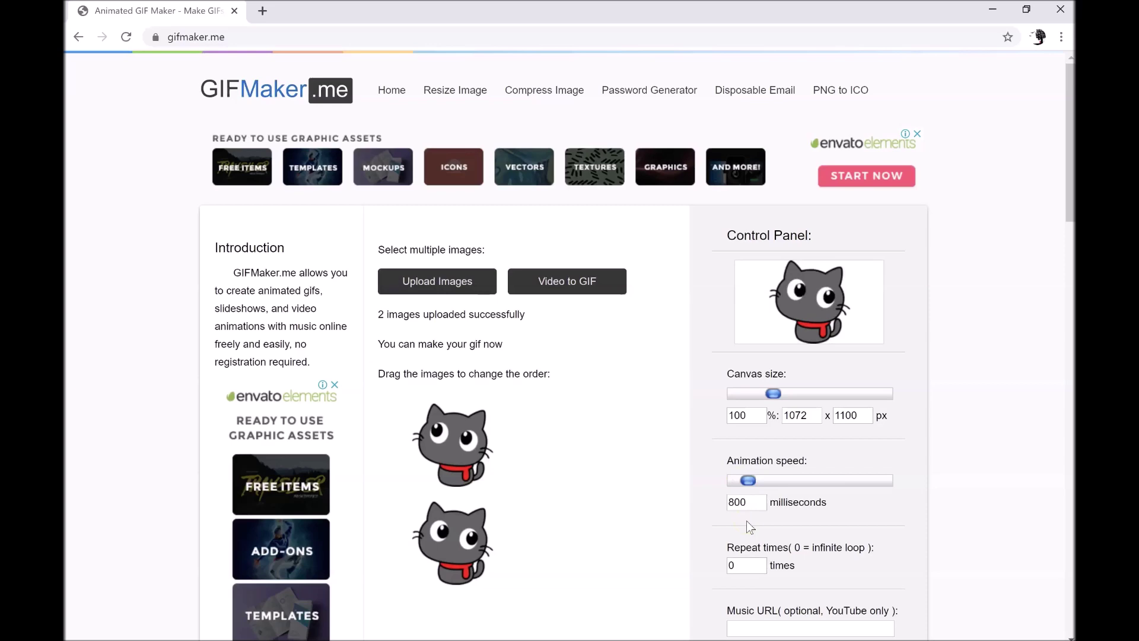
Create the two-cat GIF animation and open the finished GIF in a new tab.
{"action": "scroll", "coordinate": [746, 521], "scroll_direction": "down", "scroll_amount": 3}
{"action": "scroll", "coordinate": [747, 521], "scroll_direction": "down", "scroll_amount": 1}
{"action": "scroll", "coordinate": [746, 521], "scroll_direction": "down", "scroll_amount": 1}
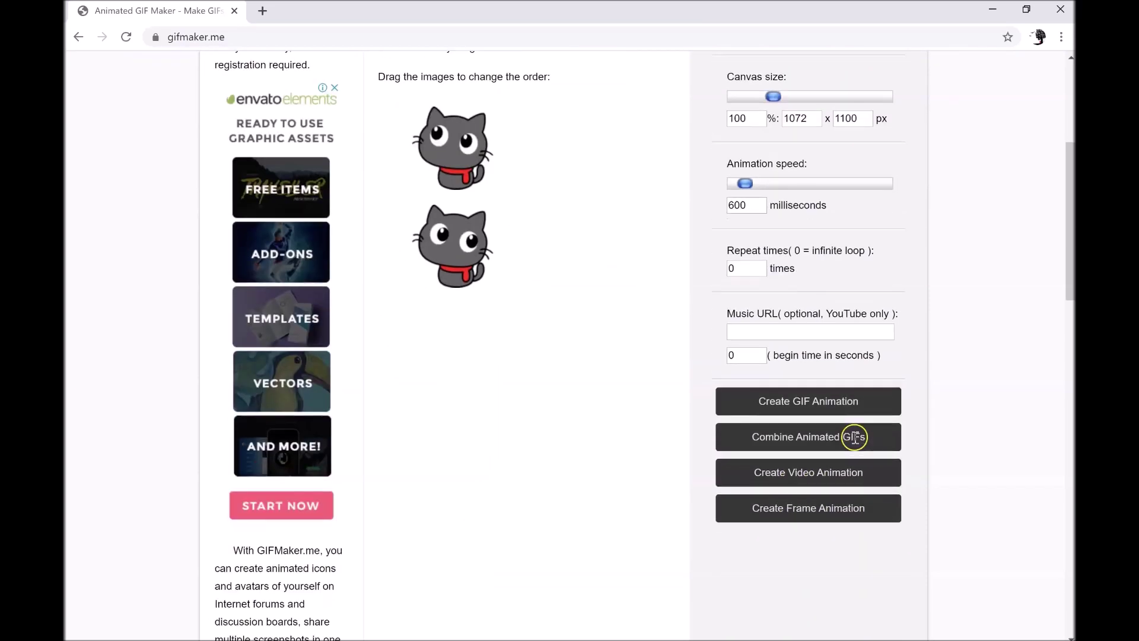
{"action": "left_click", "coordinate": [855, 417]}
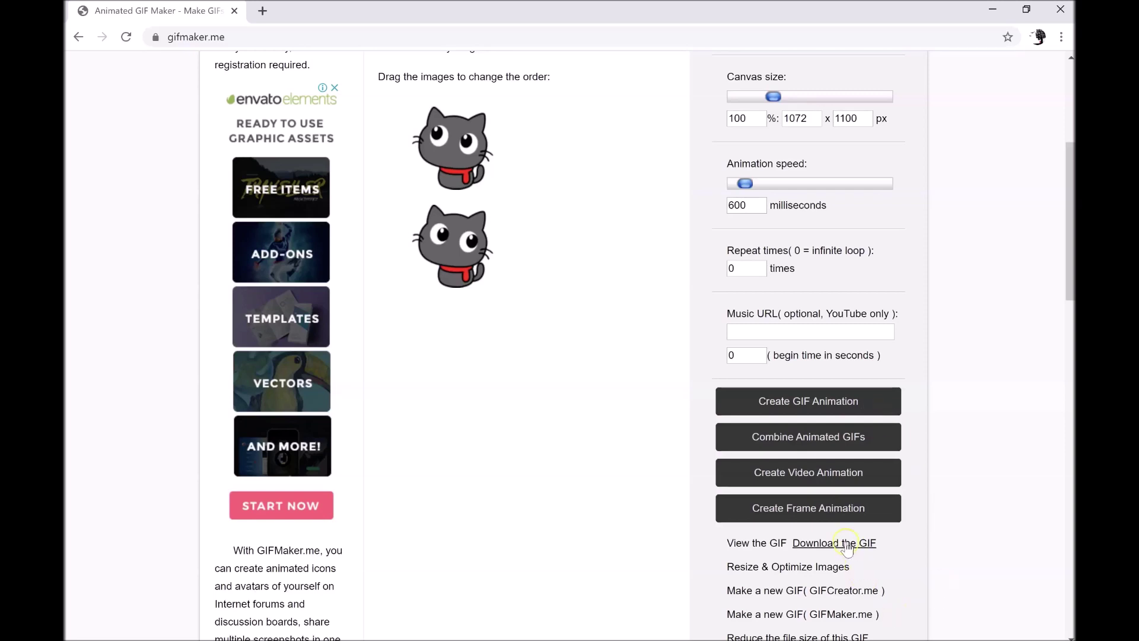
{"action": "left_click", "coordinate": [757, 543]}
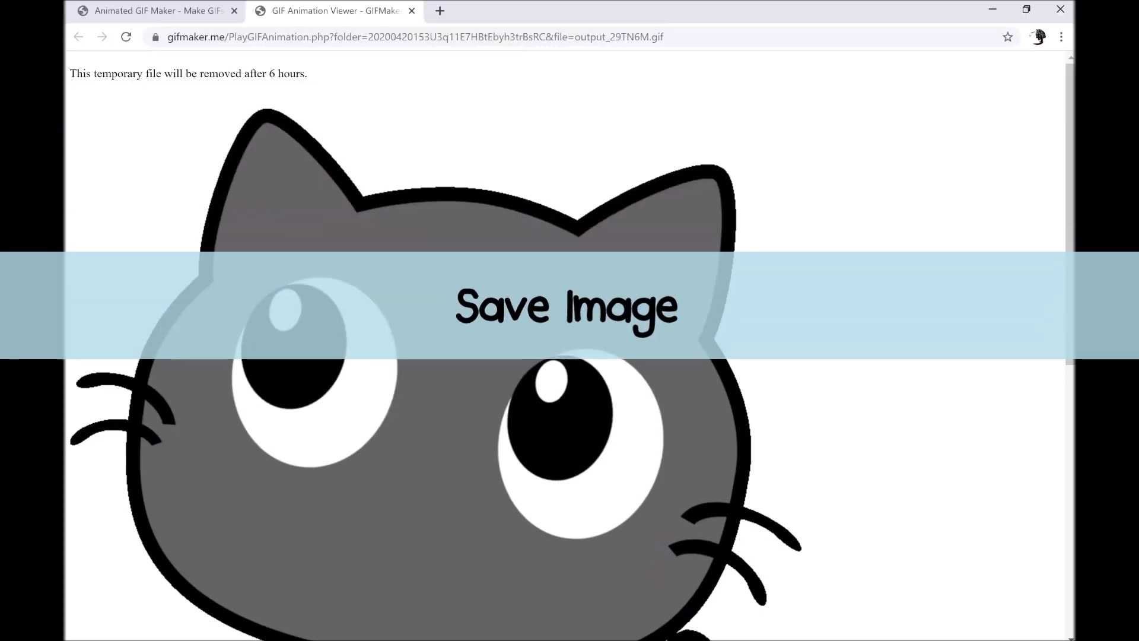
Save the GIF image as 'Cat Gif Final' in the Desktop's Cat Gif folder.
{"action": "scroll", "coordinate": [855, 392], "scroll_direction": "down", "scroll_amount": 1}
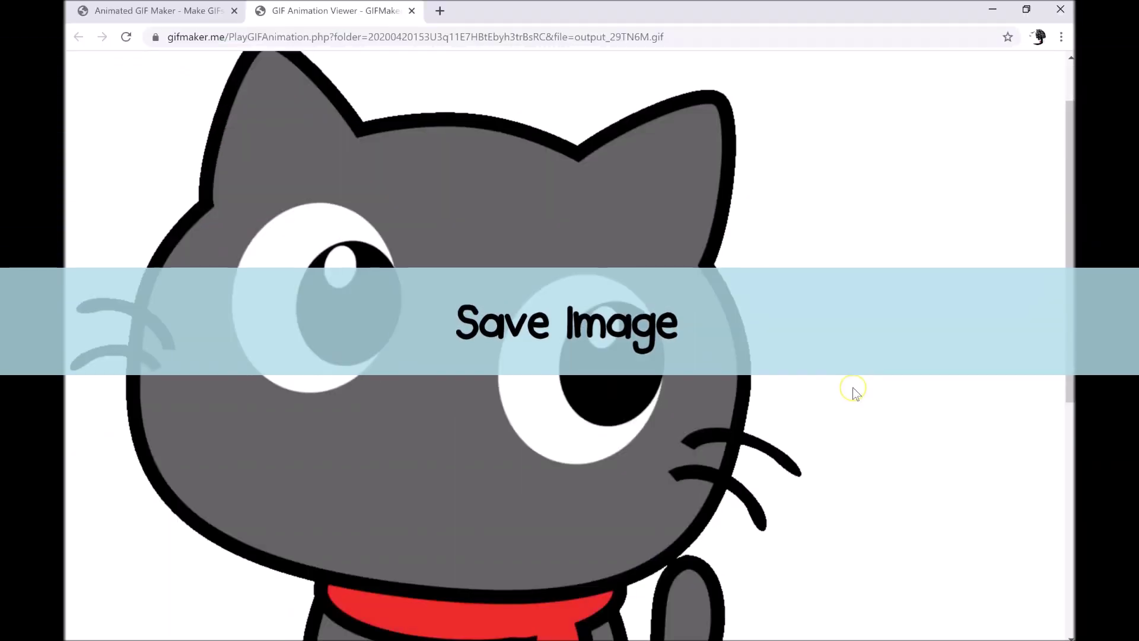
{"action": "scroll", "coordinate": [854, 392], "scroll_direction": "down", "scroll_amount": 2}
{"action": "right_click", "coordinate": [519, 308]}
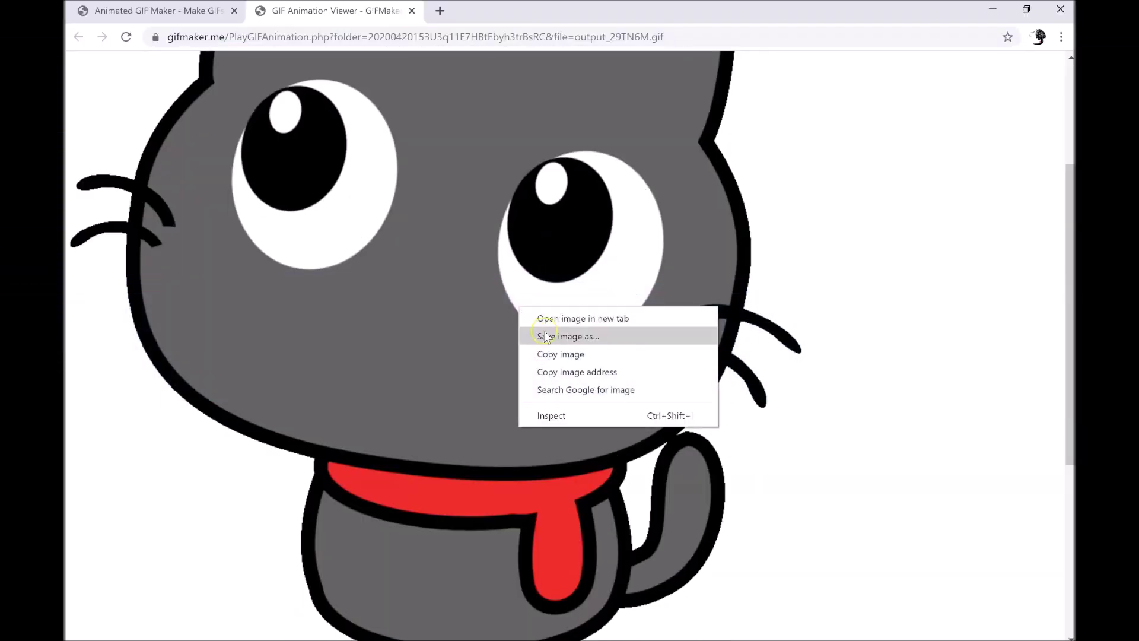
{"action": "left_click", "coordinate": [546, 336]}
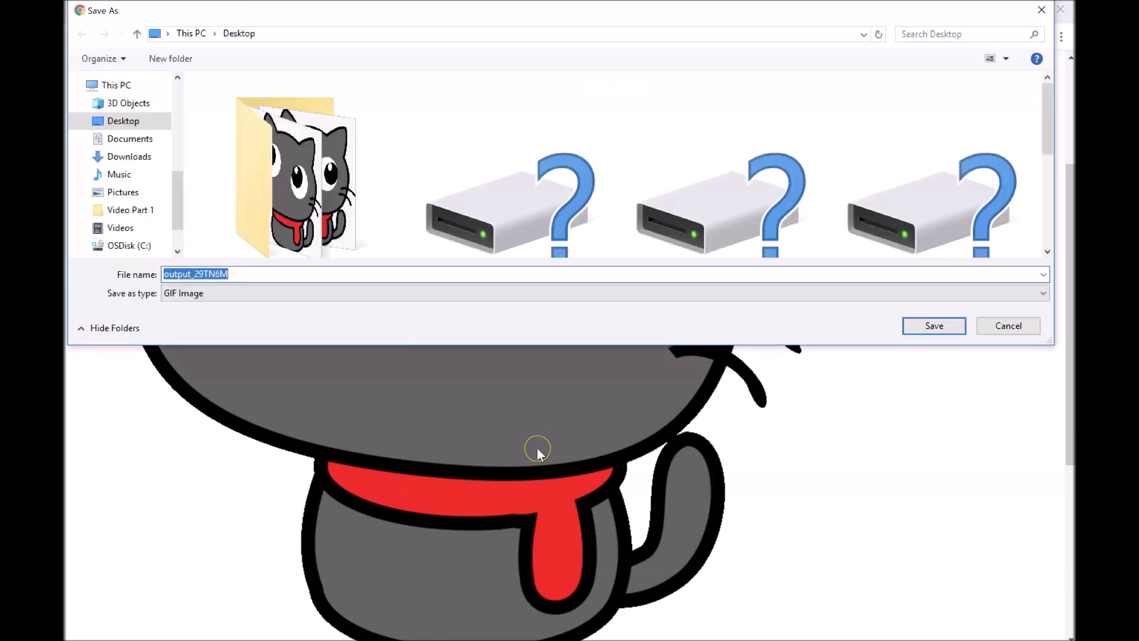
{"action": "double_click", "coordinate": [322, 194]}
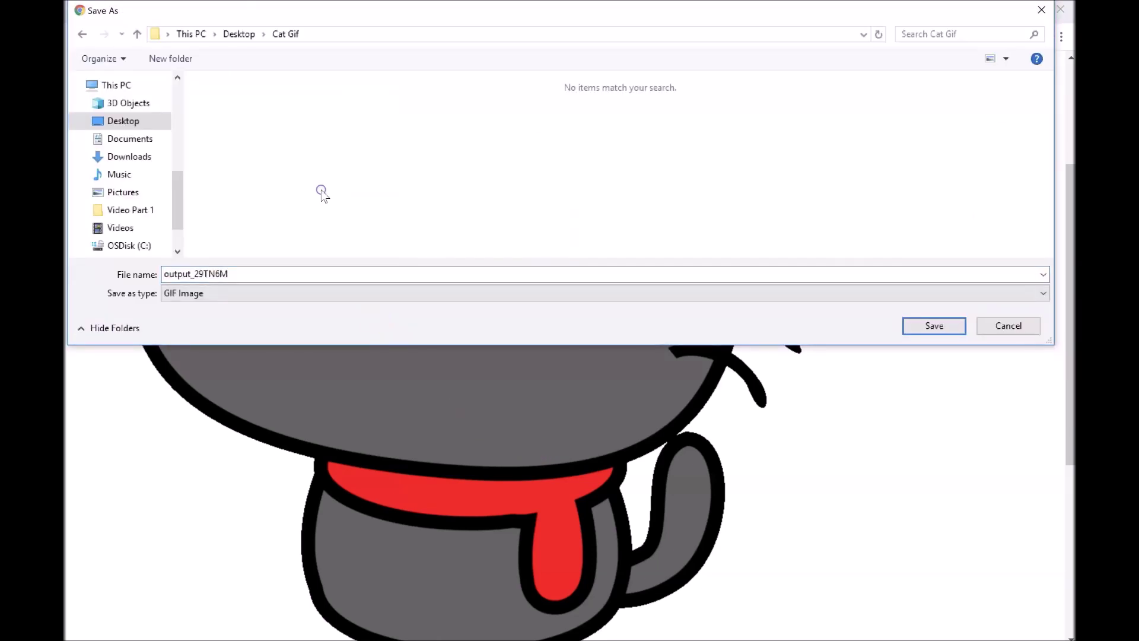
{"action": "double_click", "coordinate": [190, 274]}
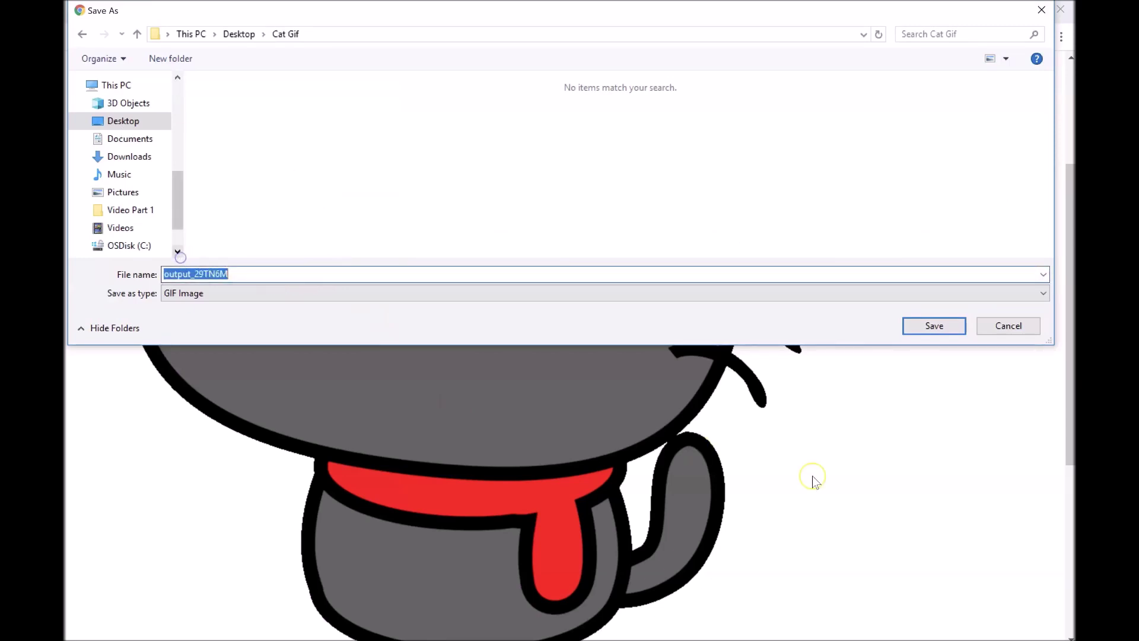
{"action": "type", "text": "Cat Gif Final"}
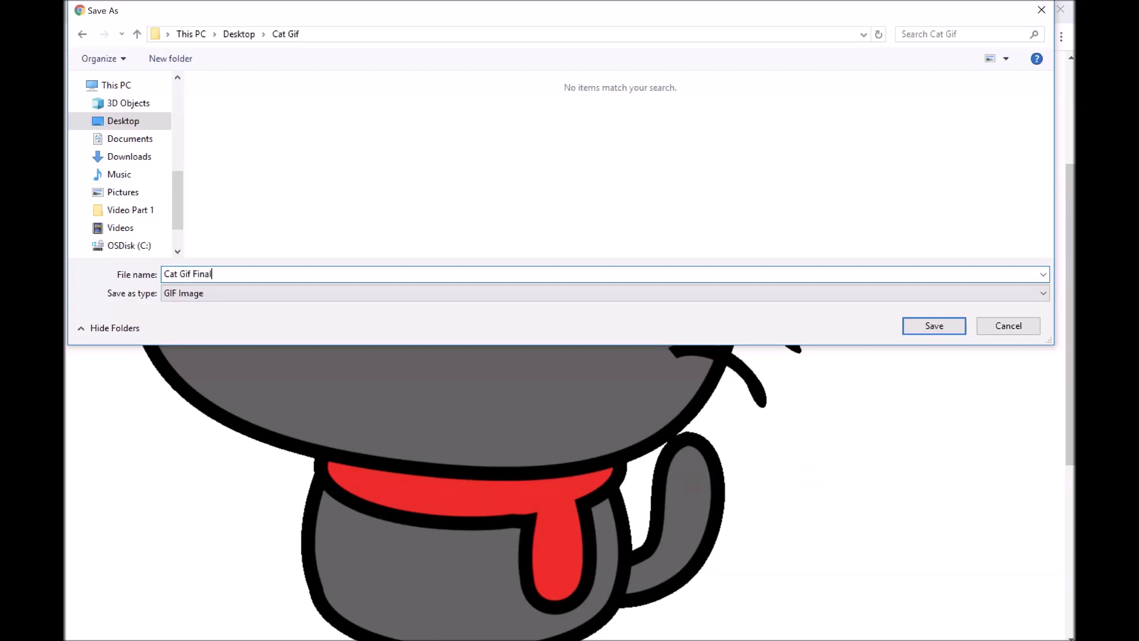
{"action": "key", "text": "Return"}
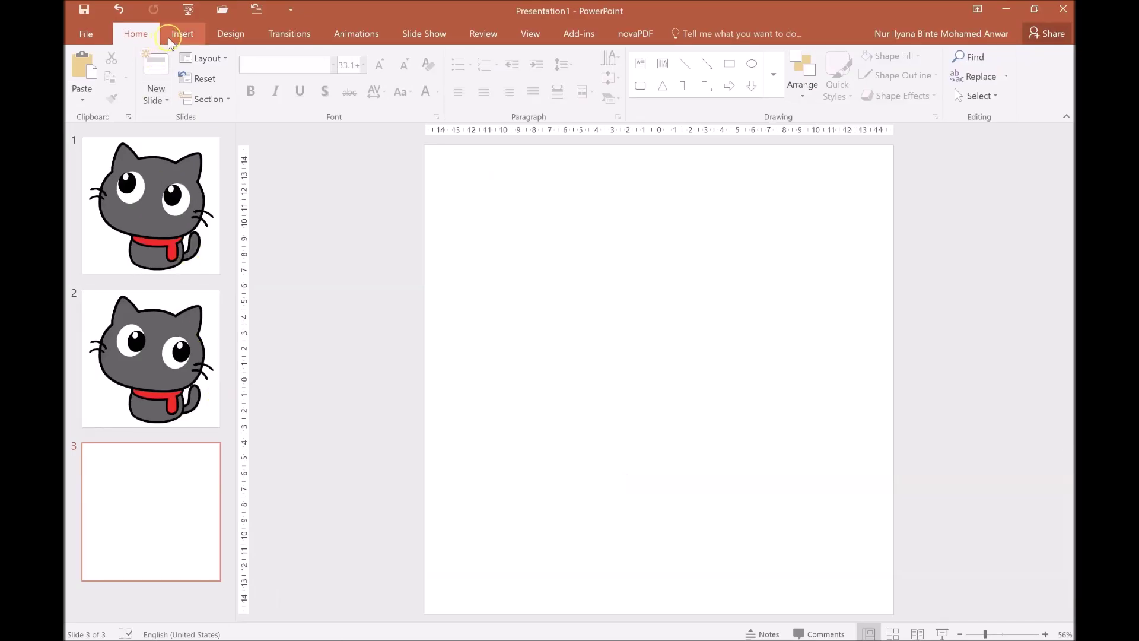
Insert the Cat Gif Final picture onto slide 3.
{"action": "left_click", "coordinate": [181, 34]}
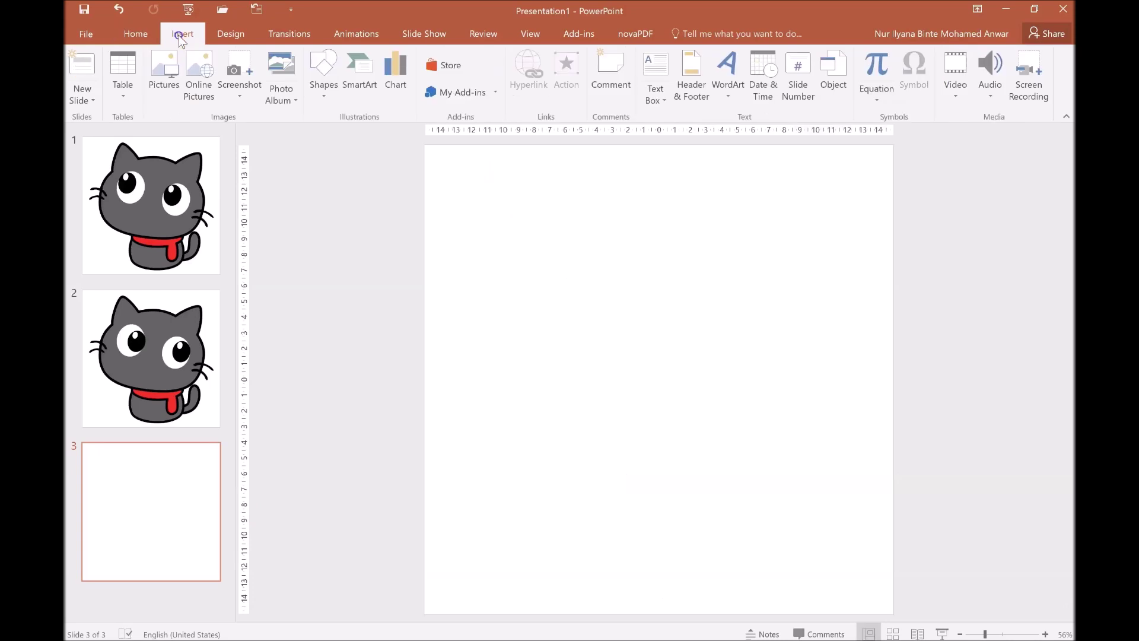
{"action": "left_click", "coordinate": [165, 71]}
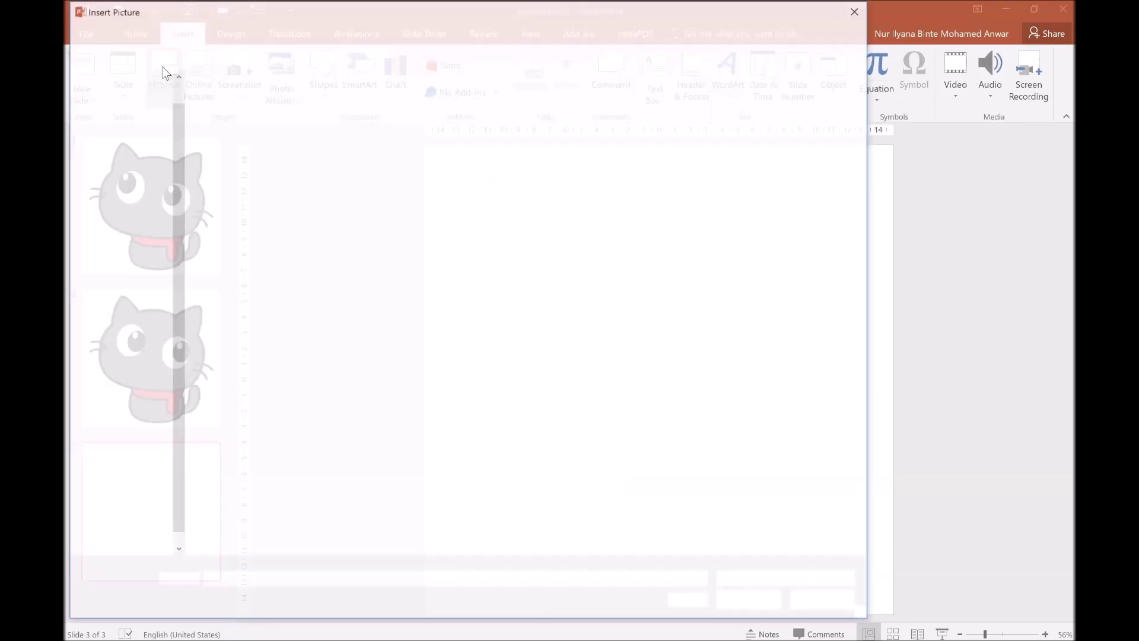
{"action": "left_click", "coordinate": [391, 114]}
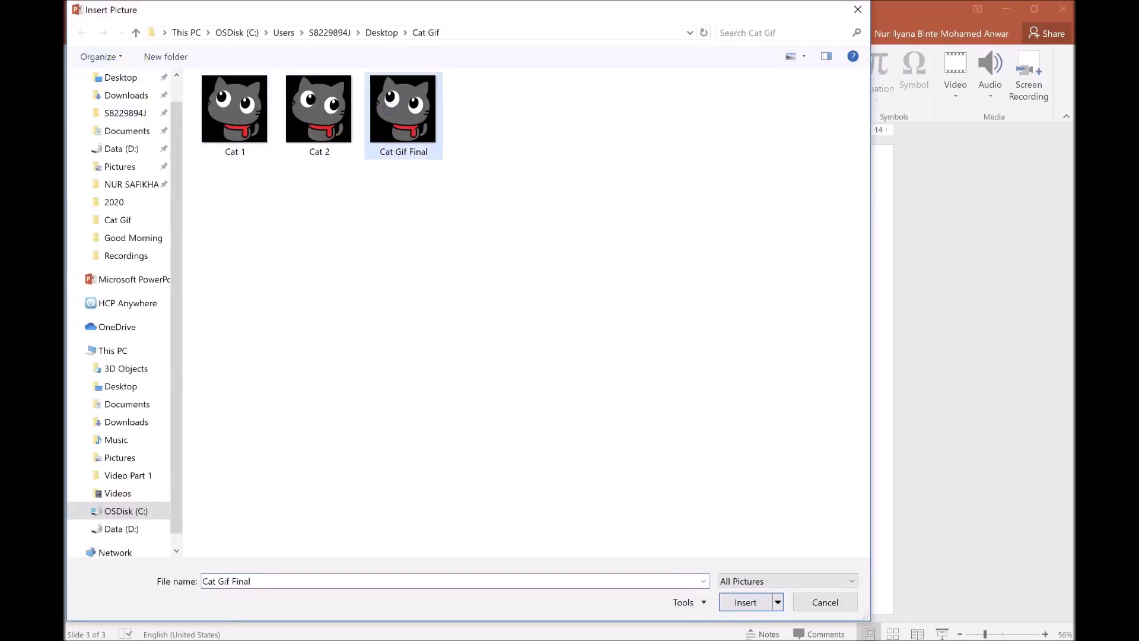
{"action": "left_click", "coordinate": [763, 595]}
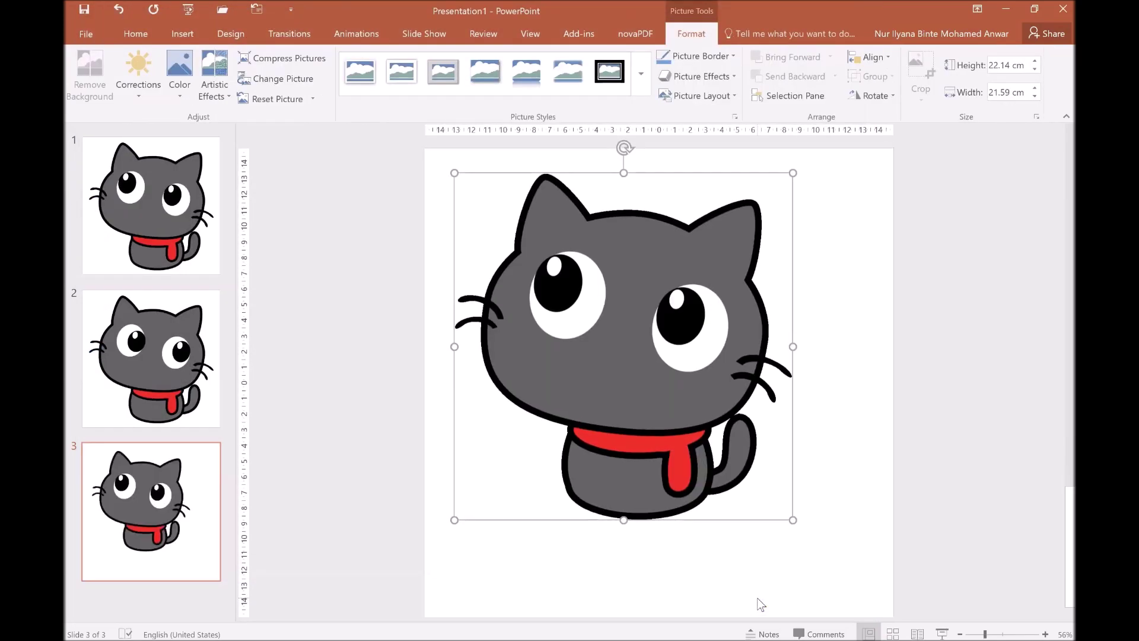
Enlarge the cat GIF to about 26 cm tall and play the slide show.
{"action": "left_click_drag", "start_coordinate": [791, 518], "coordinate": [839, 579]}
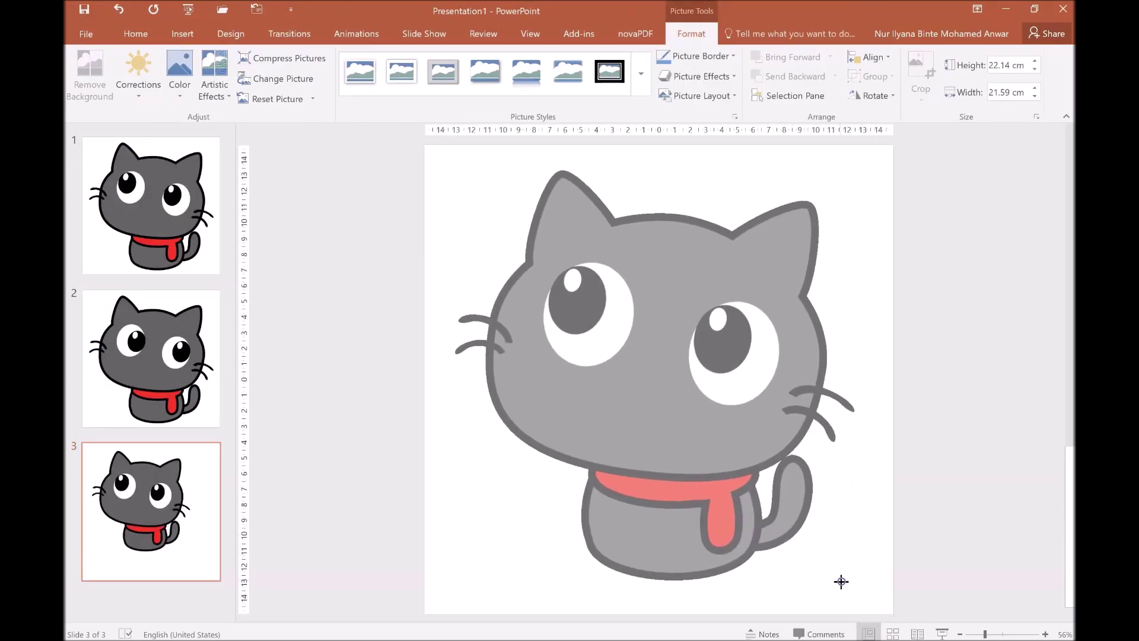
{"action": "left_click_drag", "start_coordinate": [839, 579], "coordinate": [840, 579]}
{"action": "left_click", "coordinate": [941, 633]}
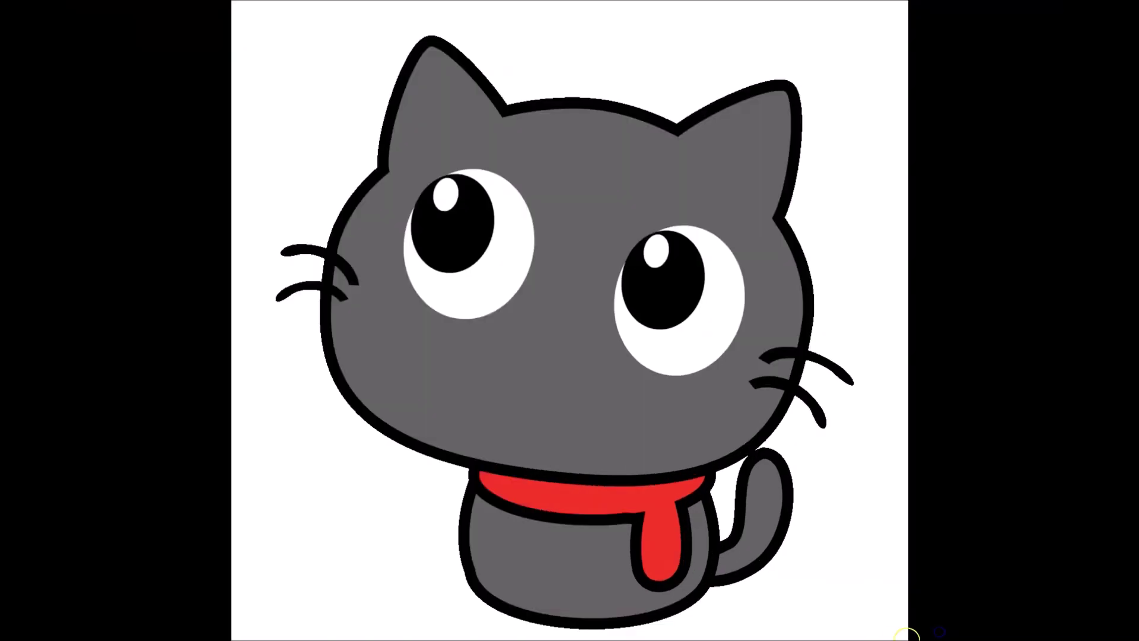